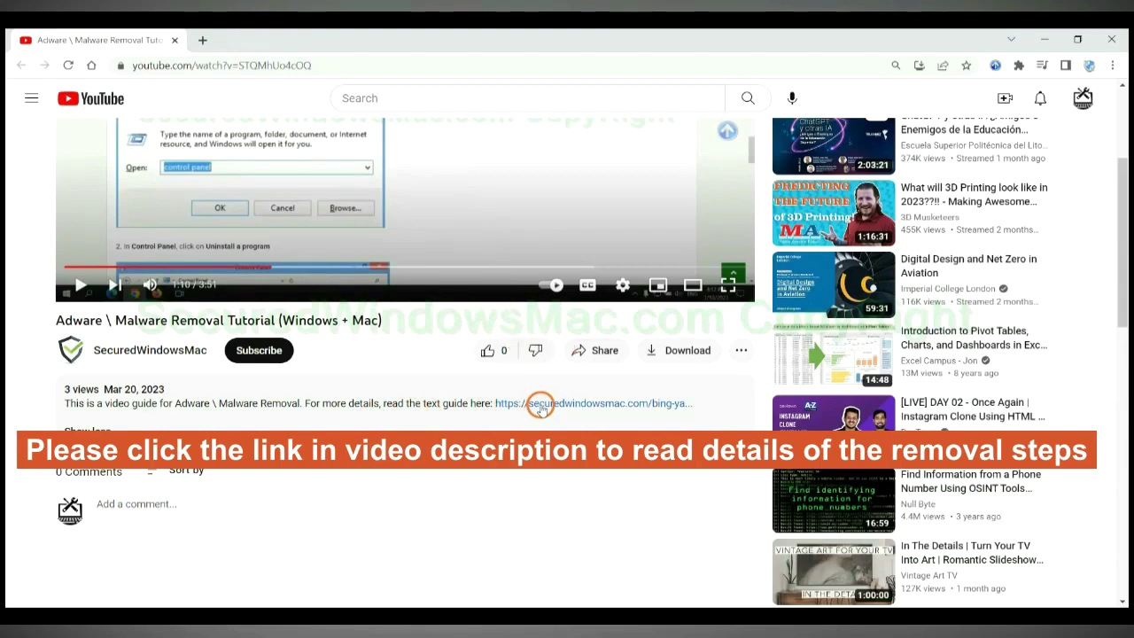
Open the text guide linked in the video description and go to its Instant Automatic Removal section.
click(541, 405)
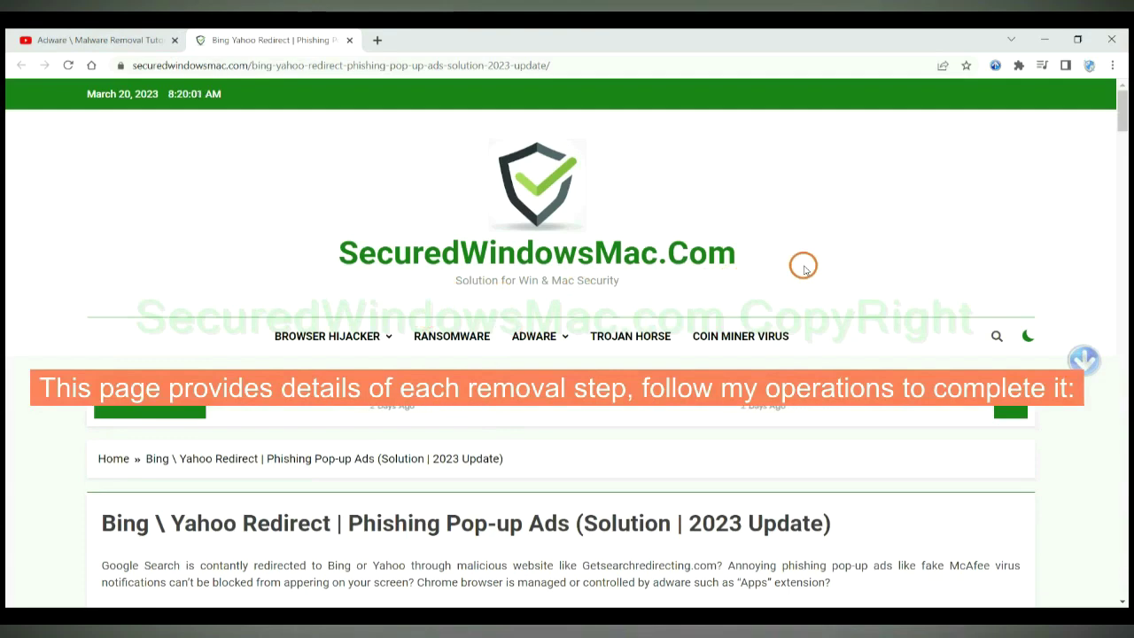
scroll(803, 266, down, 15)
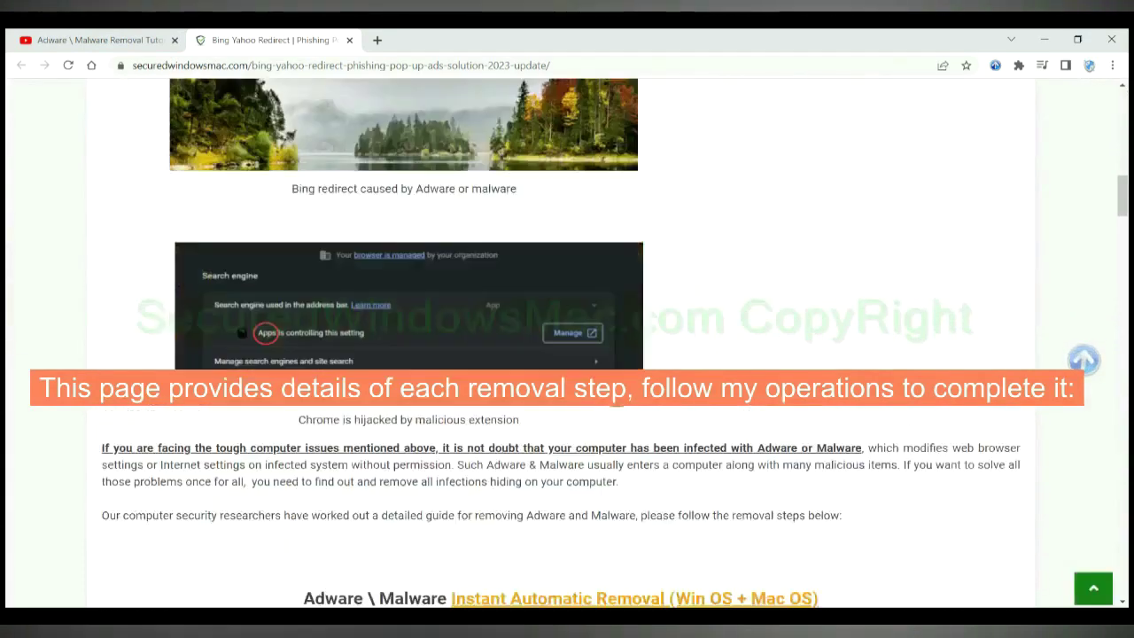
scroll(617, 396, down, 4)
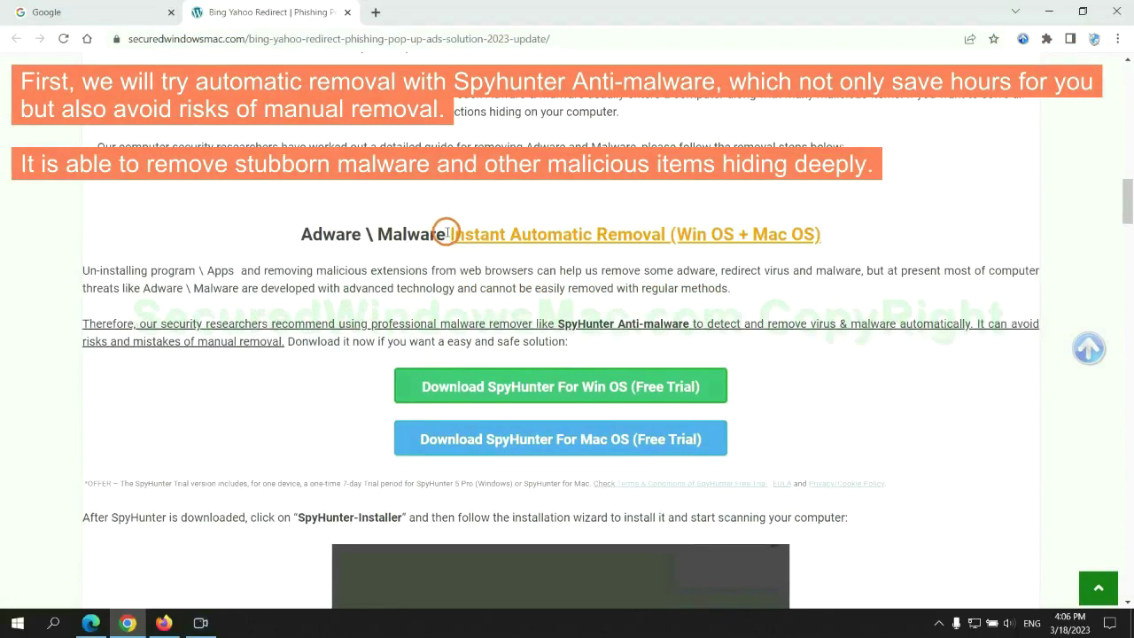
drag(449, 234, 663, 234)
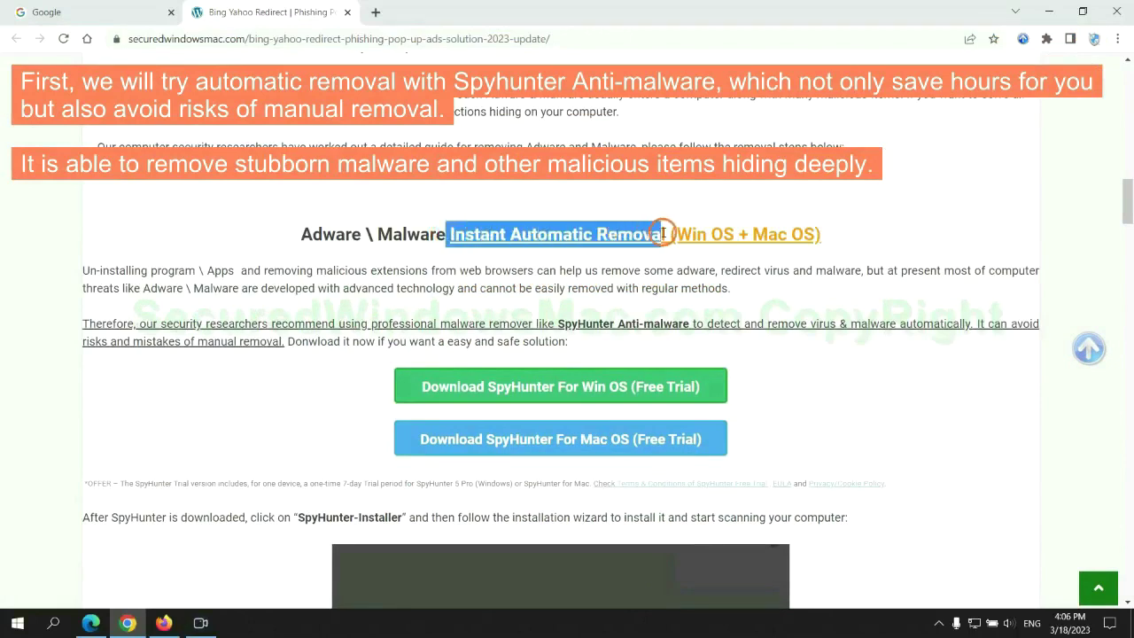
click(580, 206)
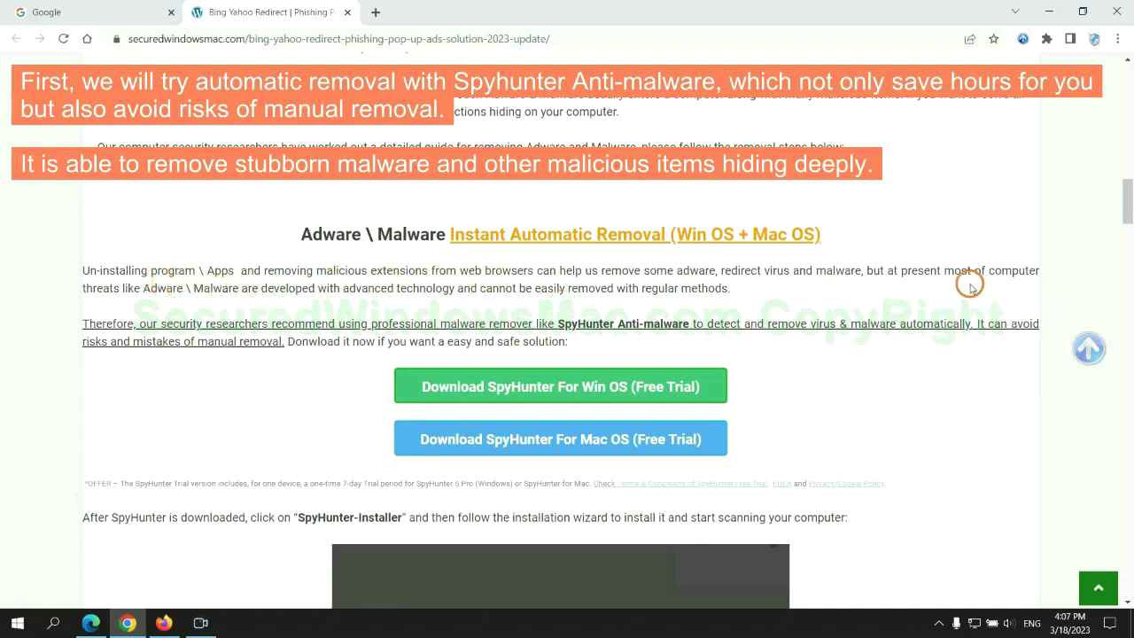
Download the SpyHunter free trial for Win OS from the guide and keep the flagged installer file.
scroll(564, 320, down, 1)
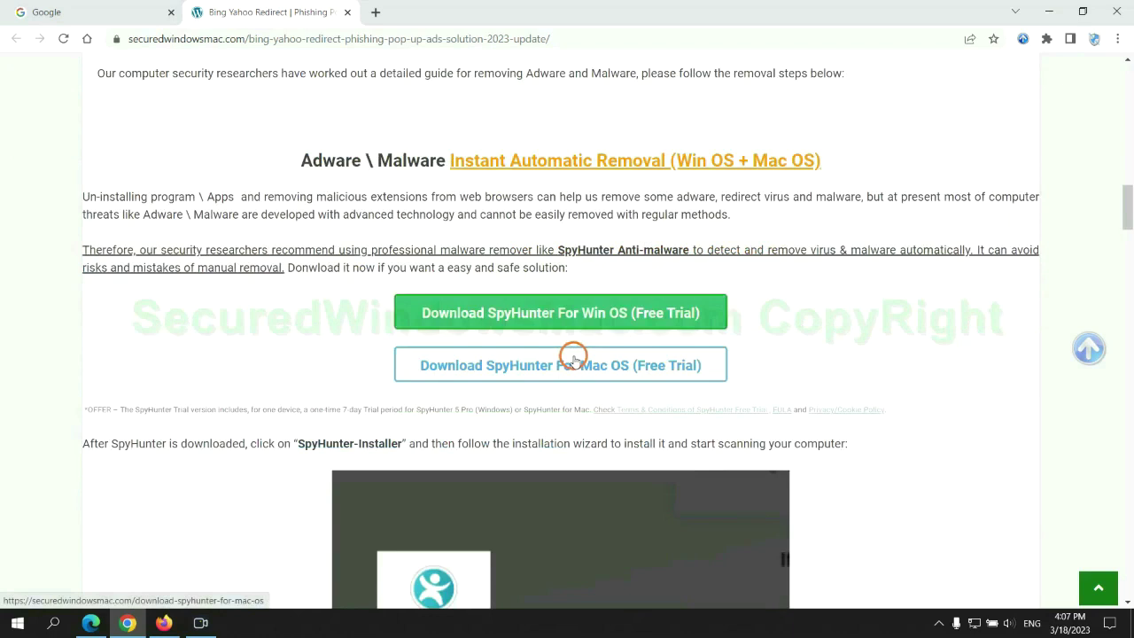
scroll(573, 358, down, 1)
scroll(562, 266, down, 1)
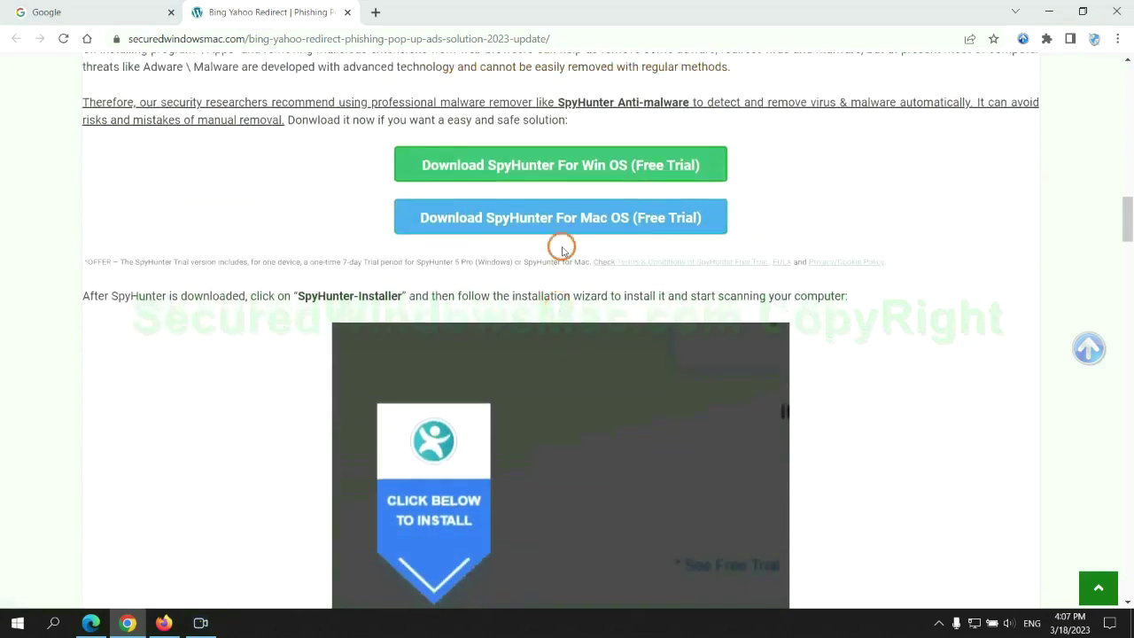
click(574, 172)
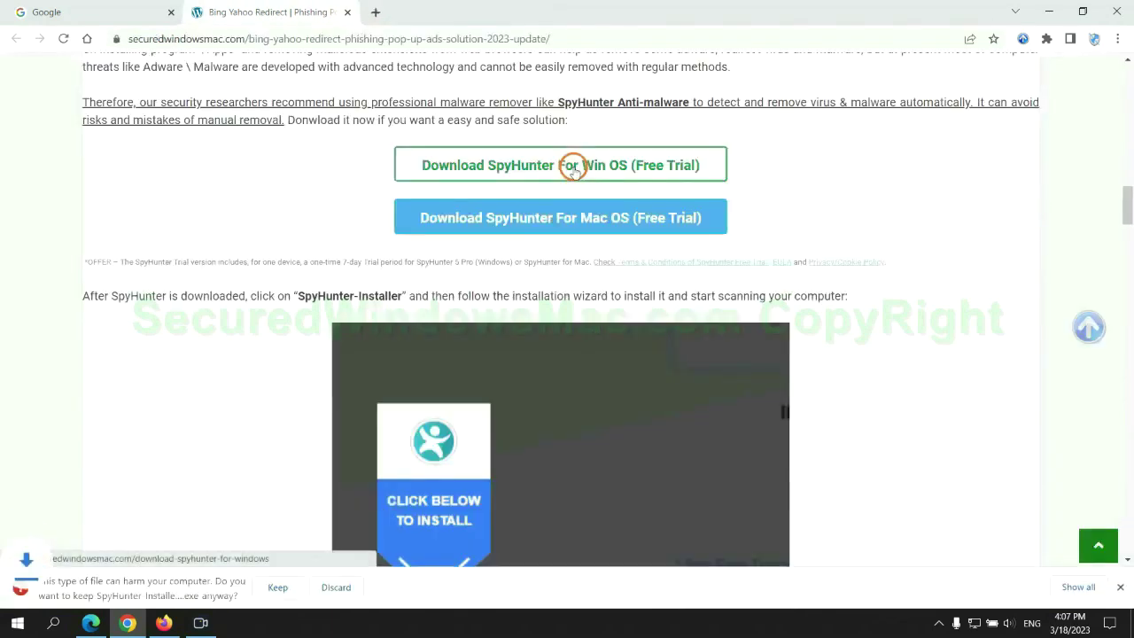
click(273, 587)
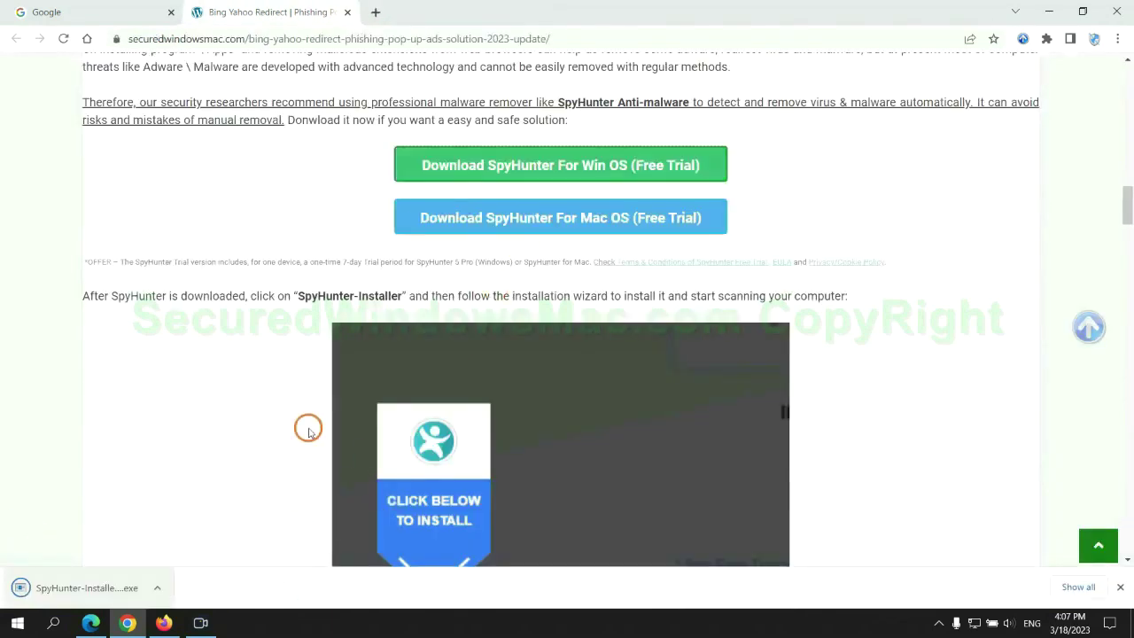
Run the downloaded SpyHunter installer and accept the EULA and Privacy Policy.
click(108, 589)
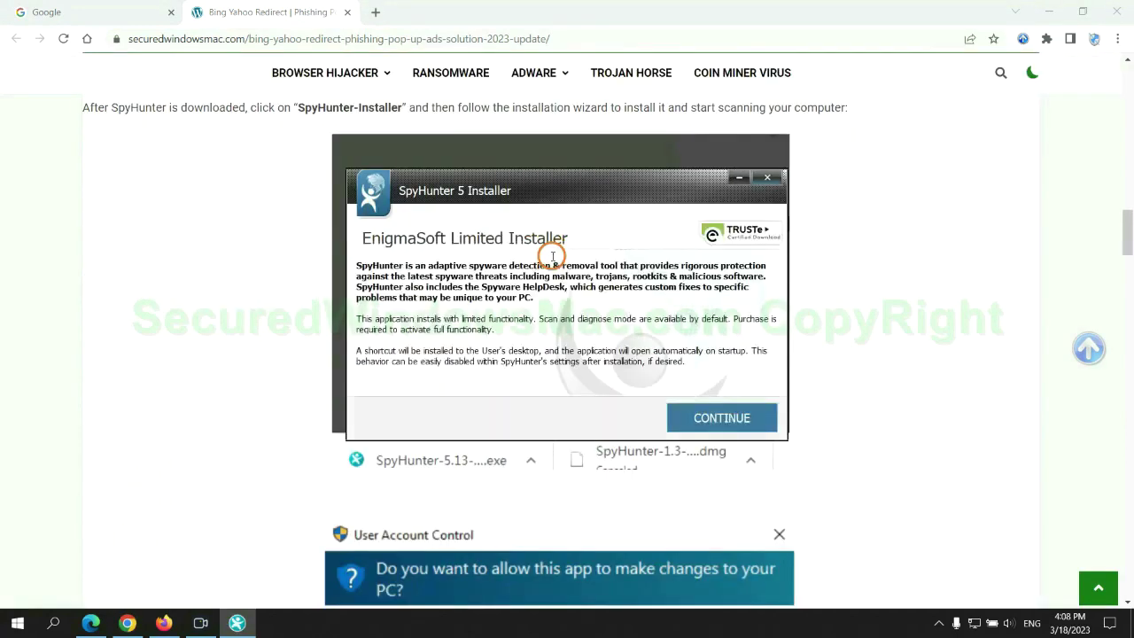
click(745, 413)
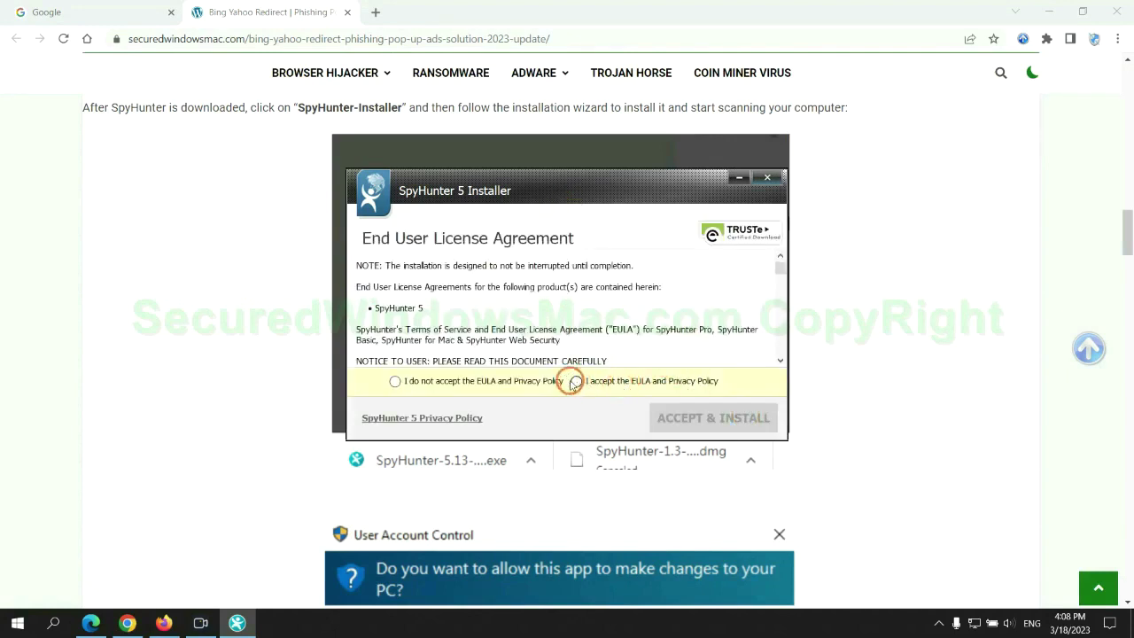
click(575, 381)
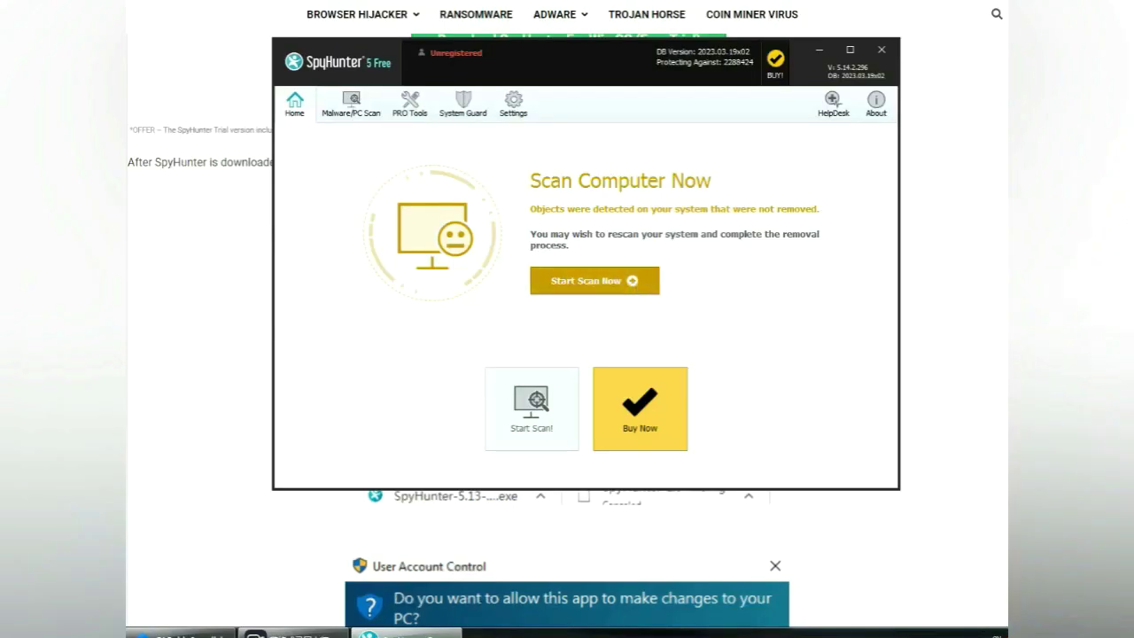
Scan the computer with SpyHunter, proceed with the detected malware objects, and choose the 7-day free trial.
click(531, 407)
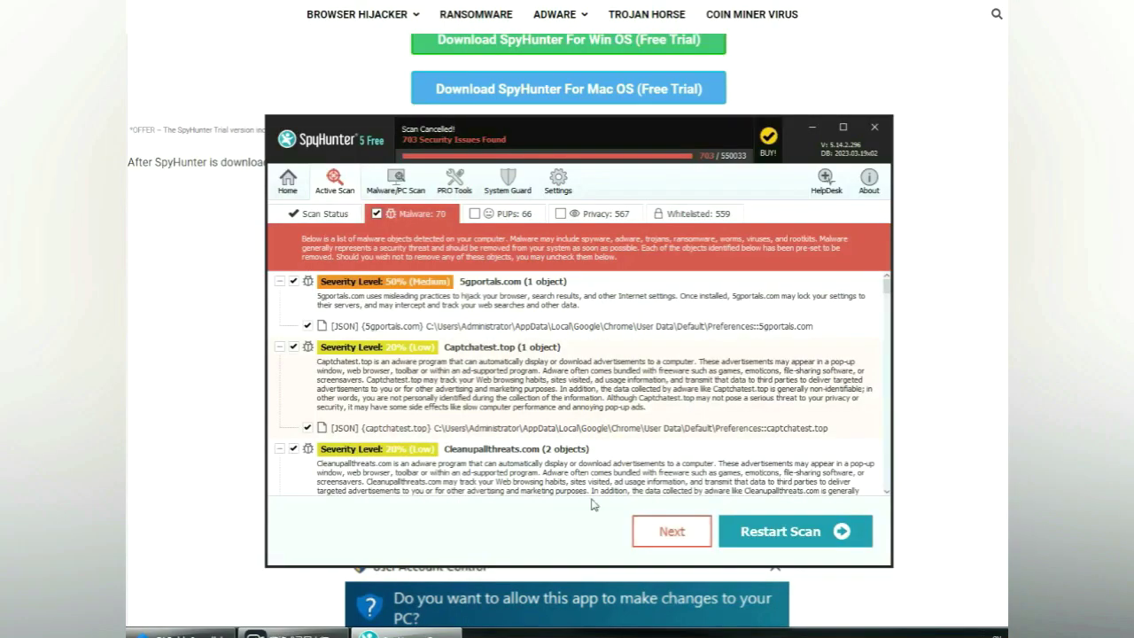
click(671, 531)
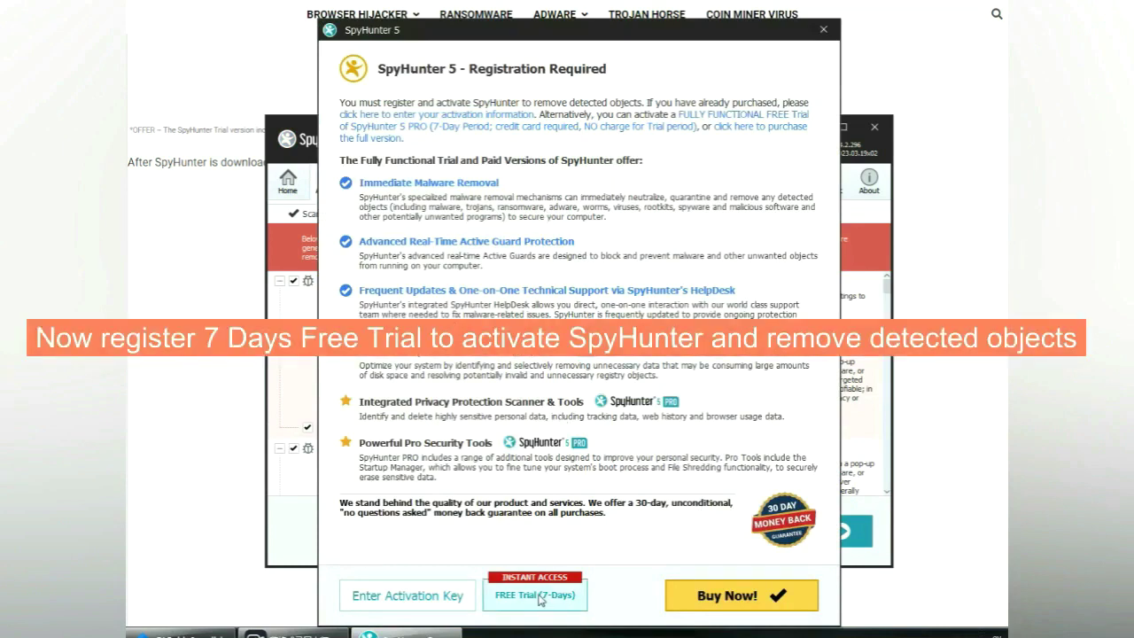
click(535, 595)
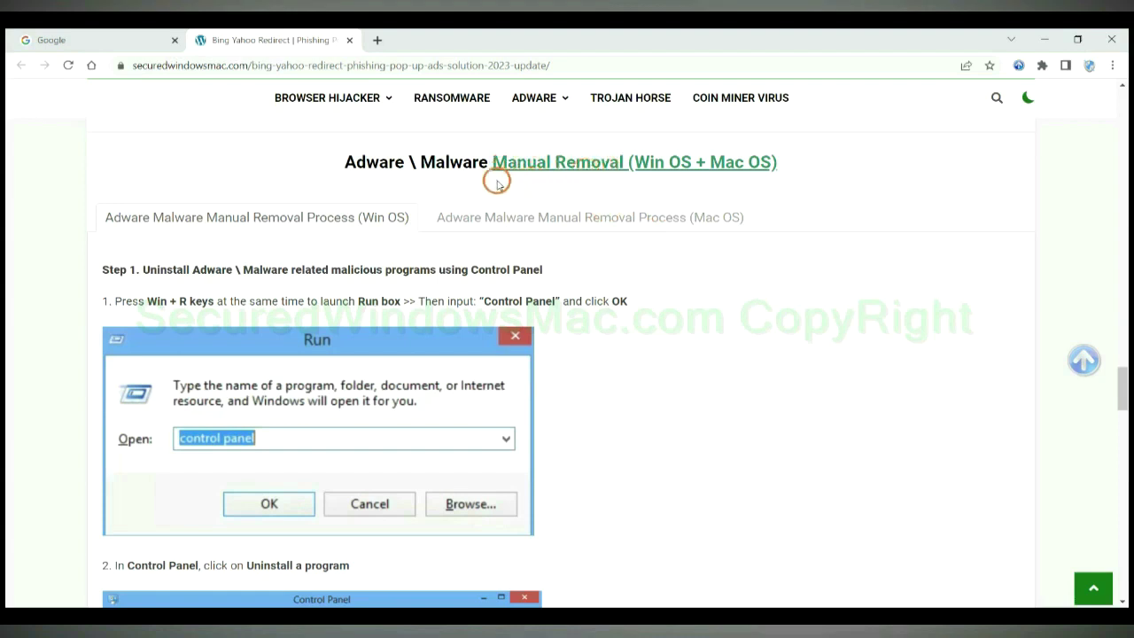
Examine the guide's Manual Removal section and its Step 1 on uninstalling malicious programs using Control Panel.
drag(636, 163, 692, 162)
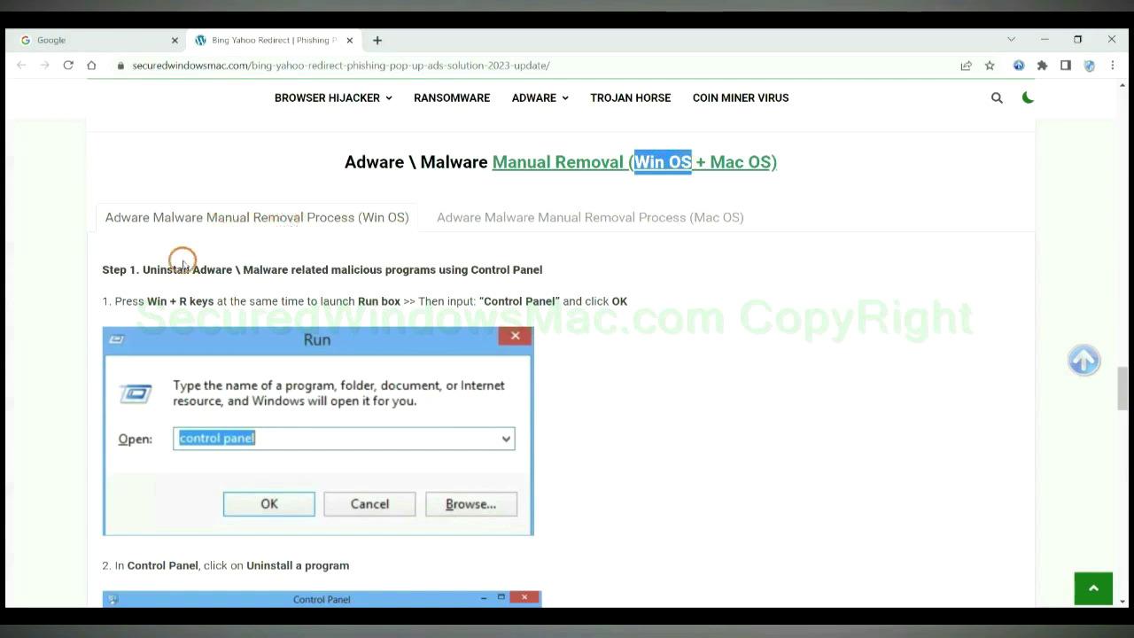
drag(710, 163, 771, 162)
click(581, 215)
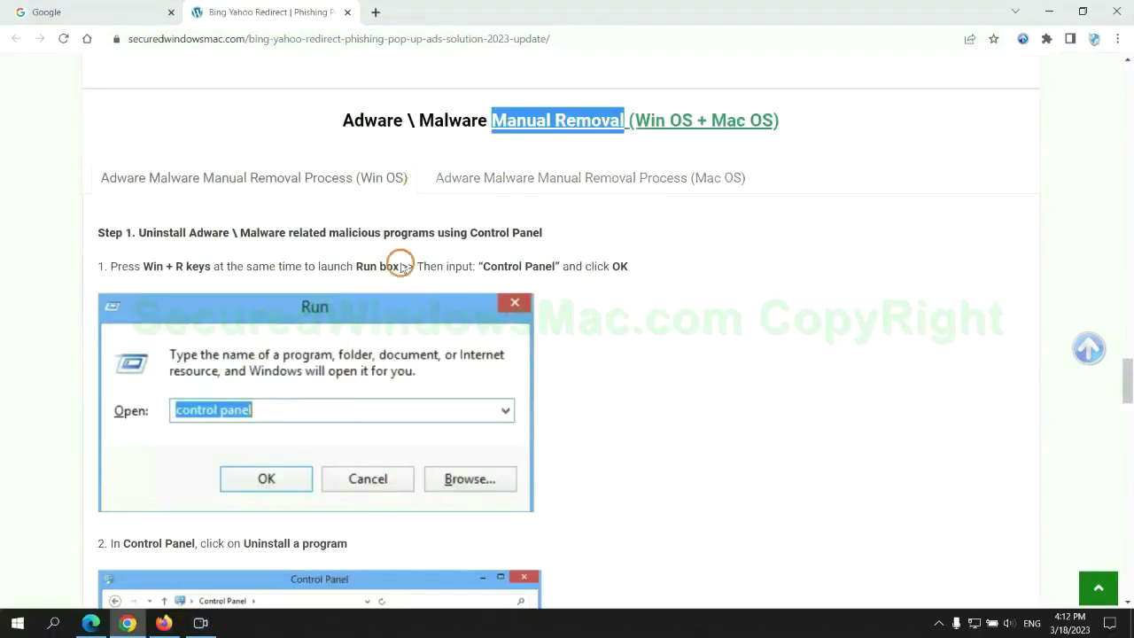
scroll(424, 312, up, 2)
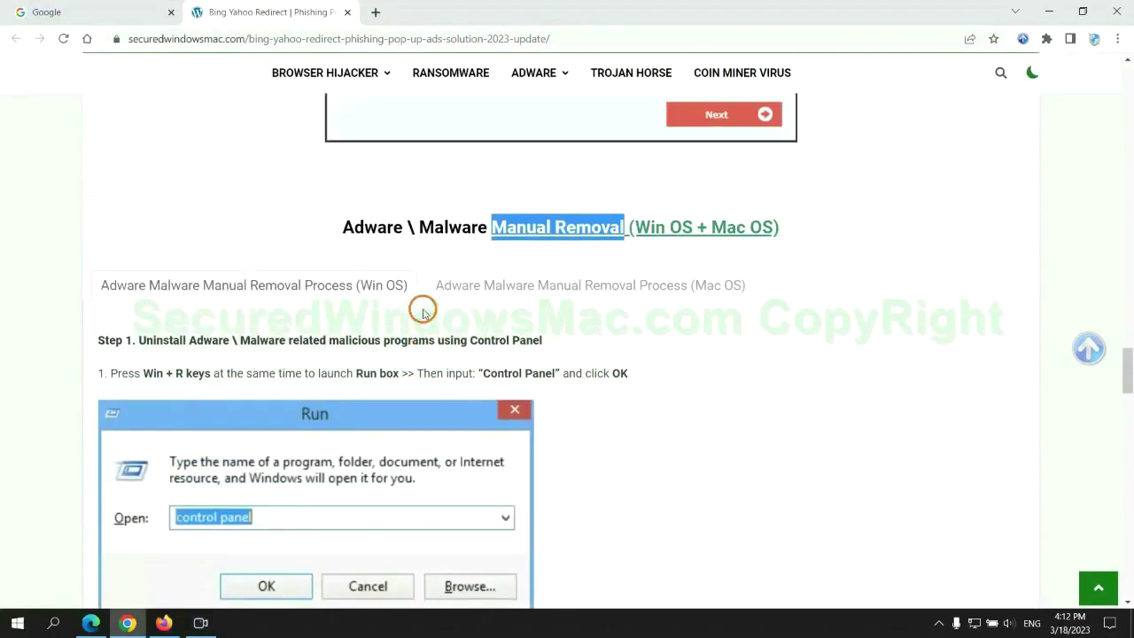
scroll(266, 204, down, 2)
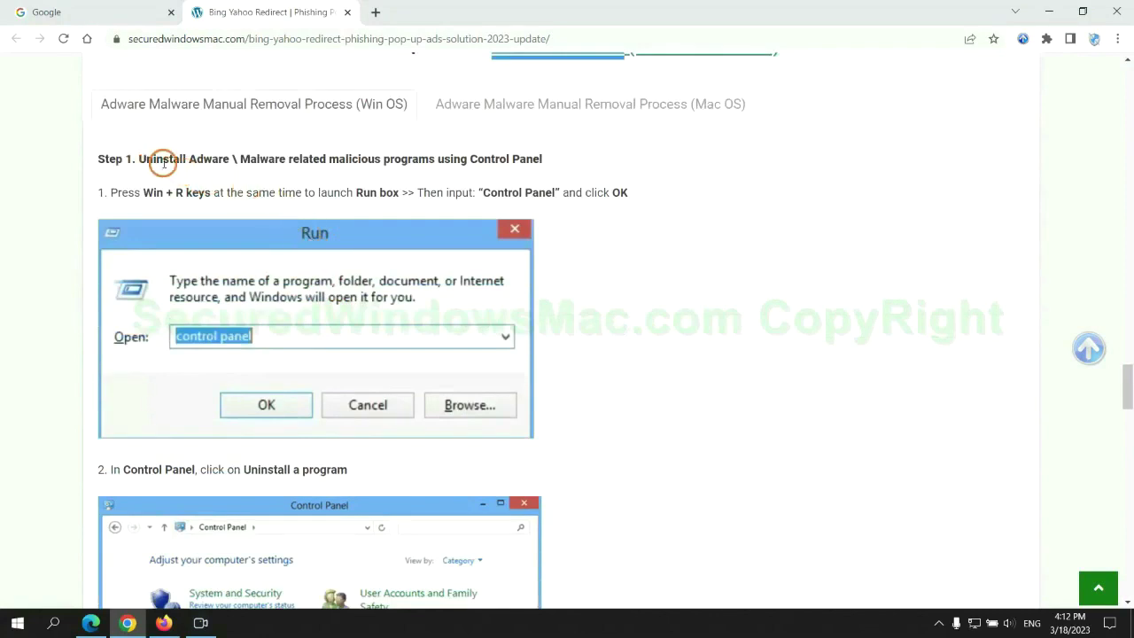
drag(163, 163, 435, 163)
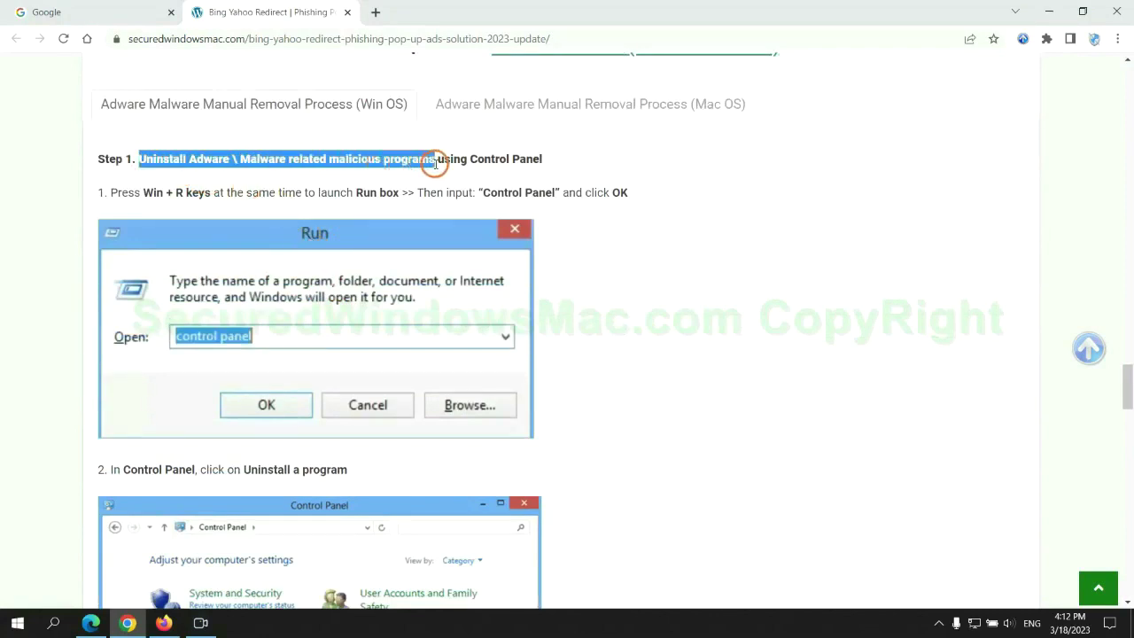
click(753, 232)
scroll(705, 233, down, 2)
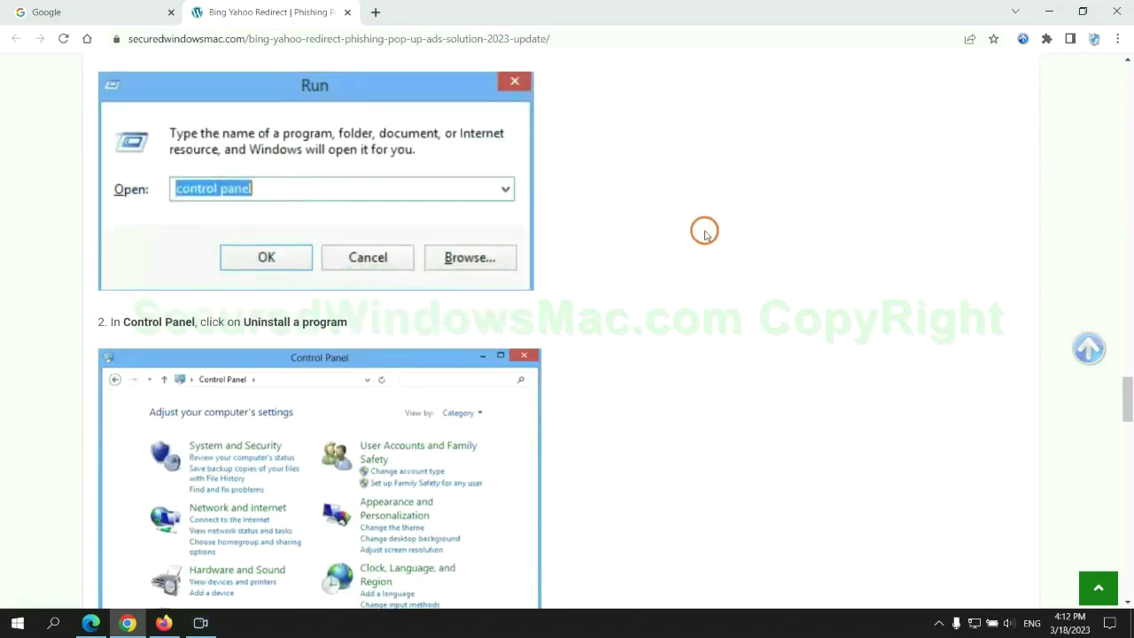
Launch Control Panel from the Windows Run dialog with the command "control panel".
key(super+r)
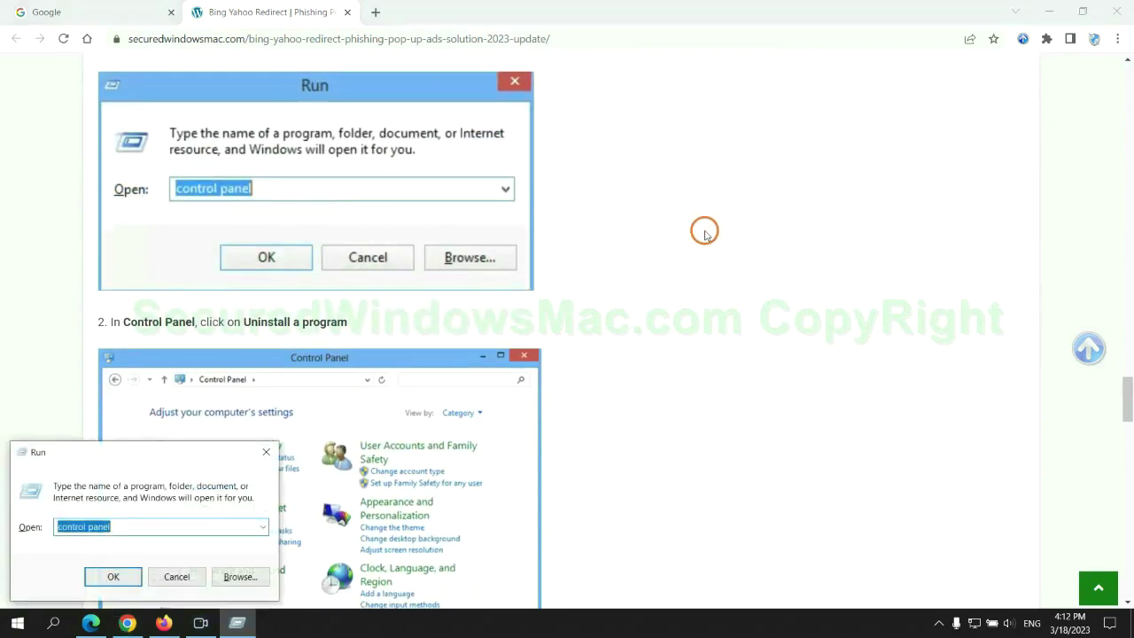
text(contro)
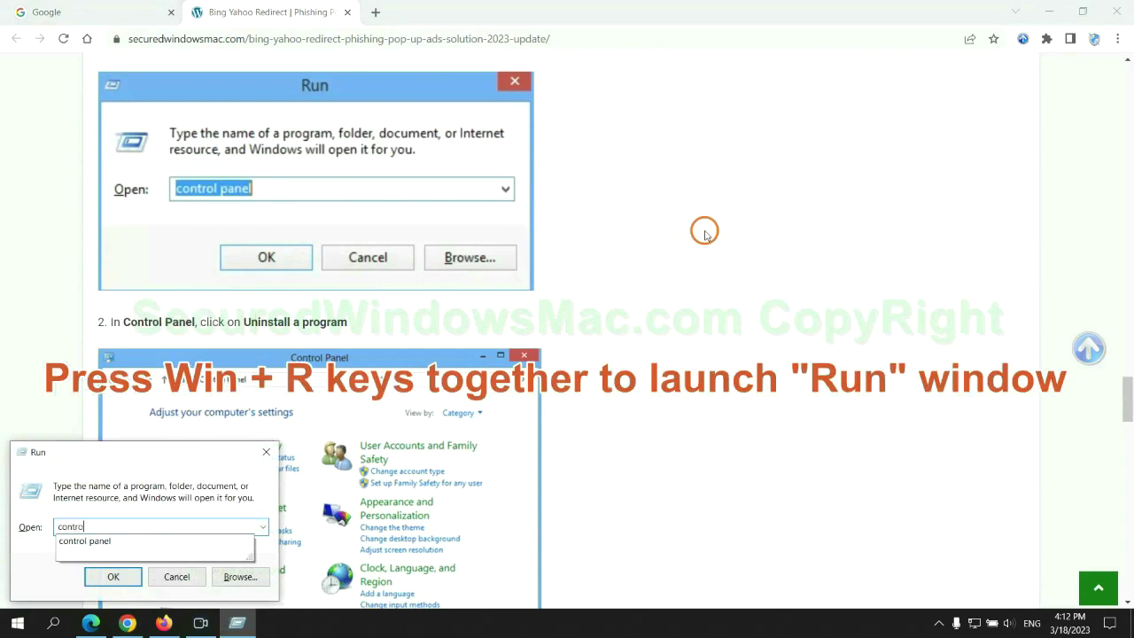
text(l pane)
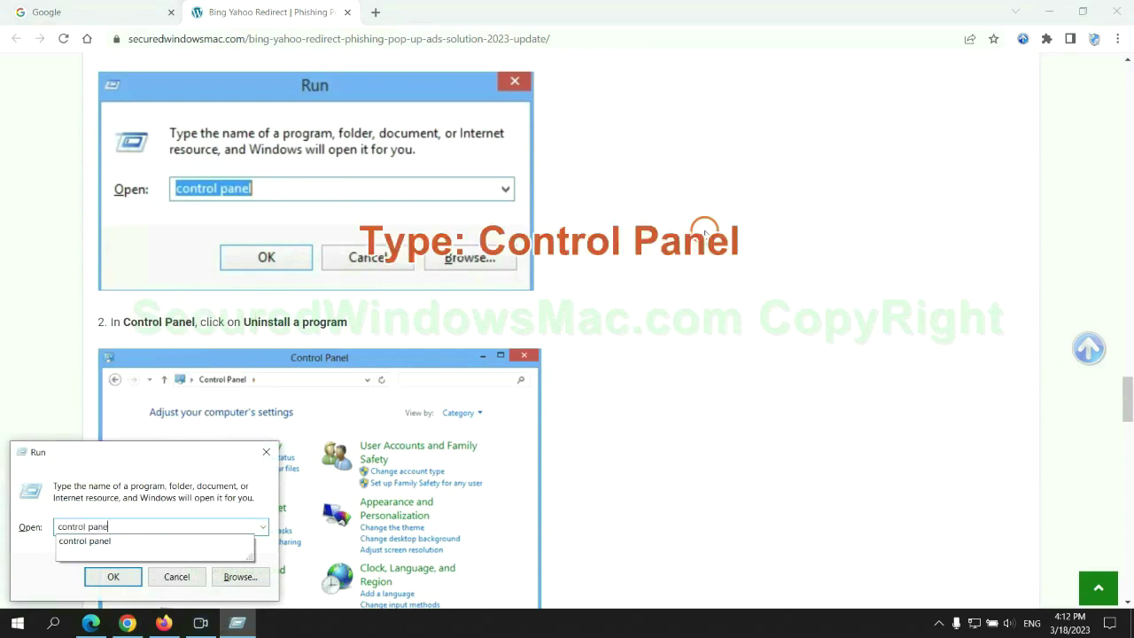
text(l)
key(Return)
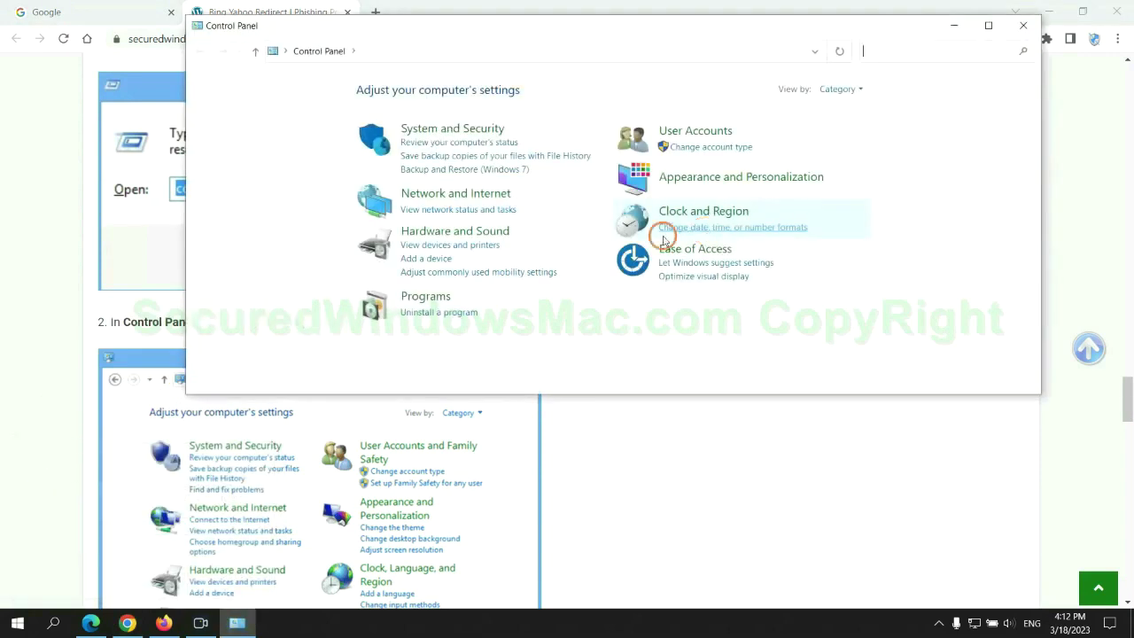
Open the list of installed programs, bring up the Uninstall/Change option for Lantern, and close the window without uninstalling.
click(450, 313)
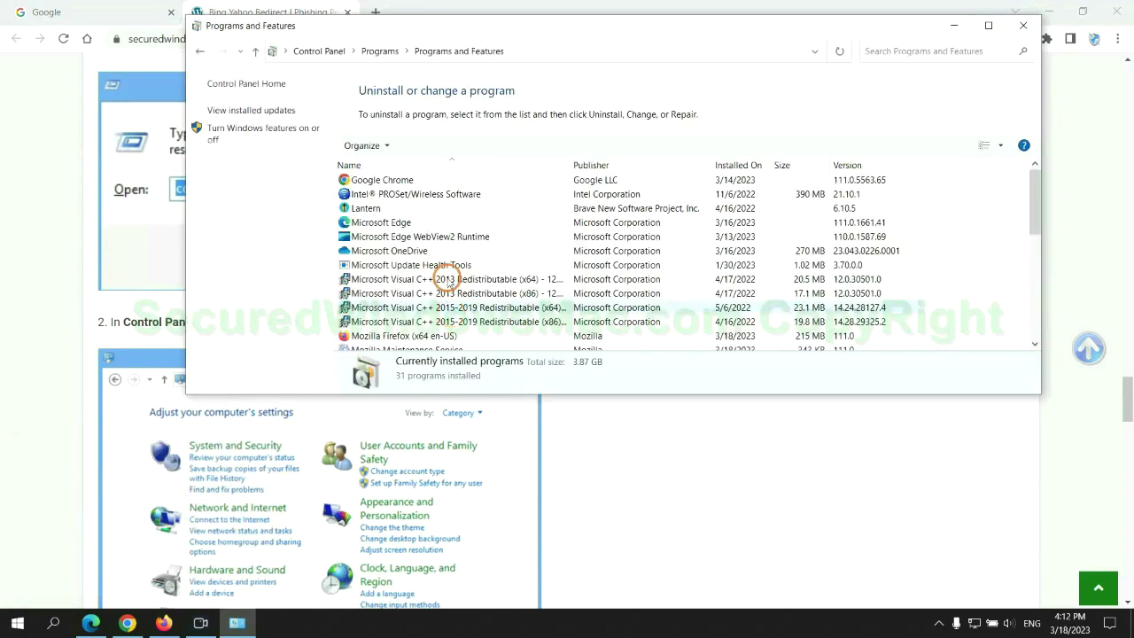
click(365, 209)
right_click(397, 214)
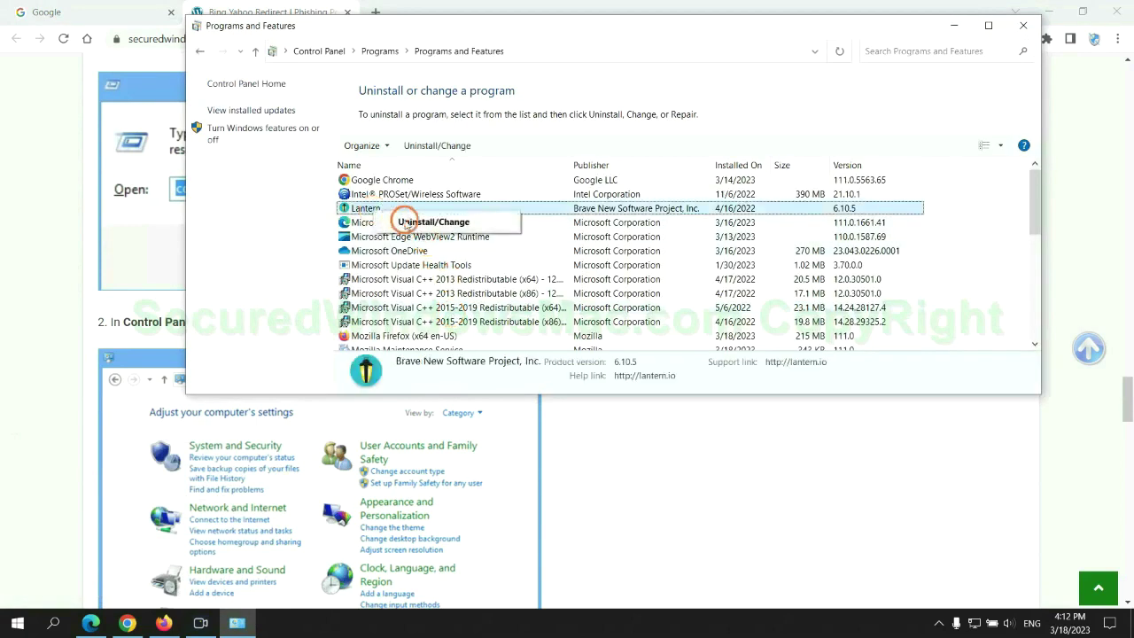
click(1024, 24)
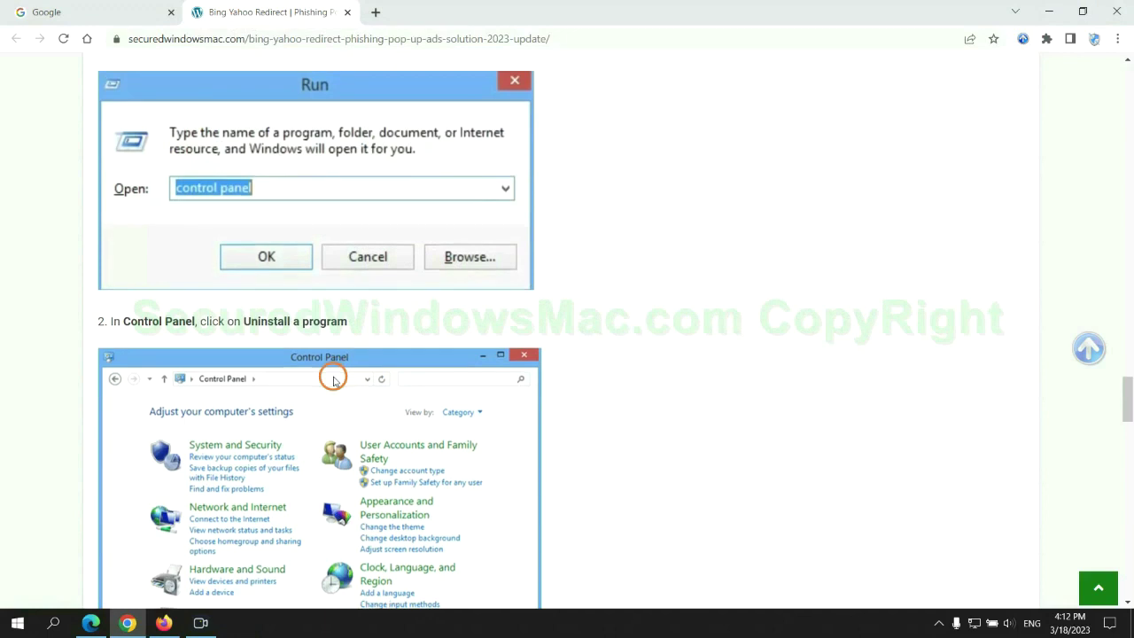
Review Step 2 of the guide on removing malicious extensions from the web browsers.
scroll(333, 379, down, 5)
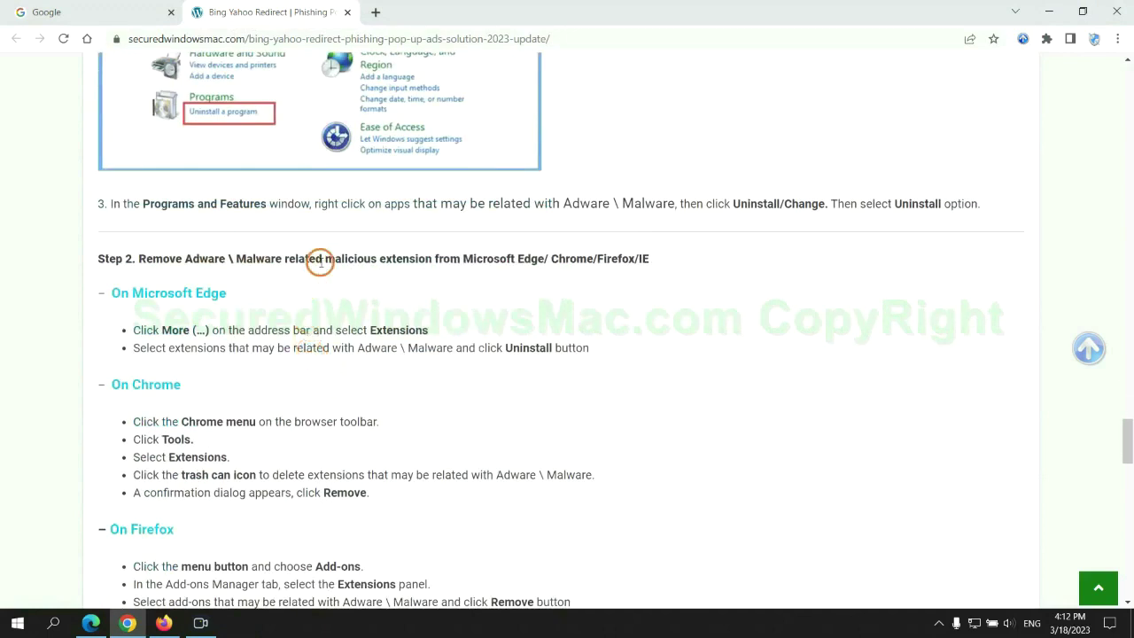
drag(322, 261, 429, 259)
click(454, 289)
Switch to Microsoft Edge, remove the McAfee WebAdvisor extension, and close the extensions page.
click(91, 623)
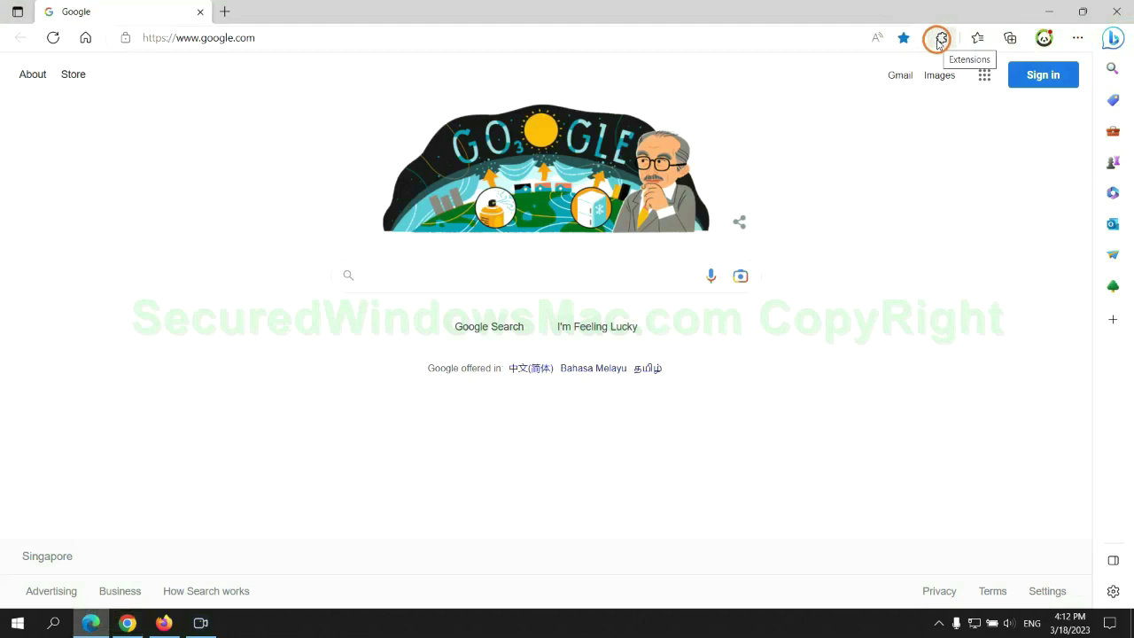
click(938, 40)
click(786, 117)
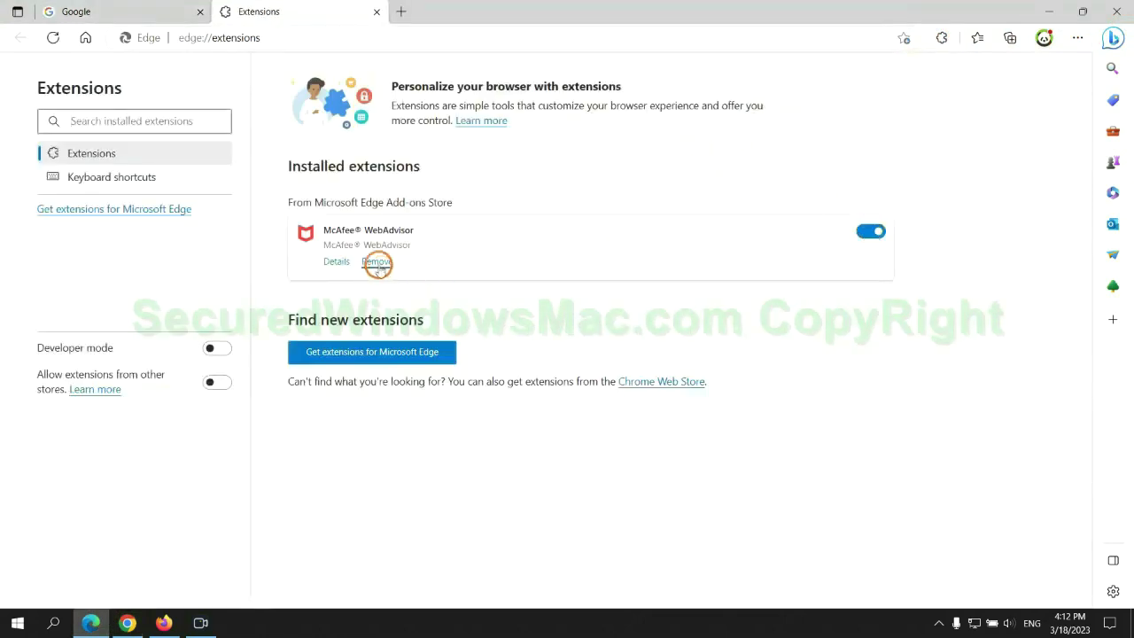
click(377, 263)
click(816, 140)
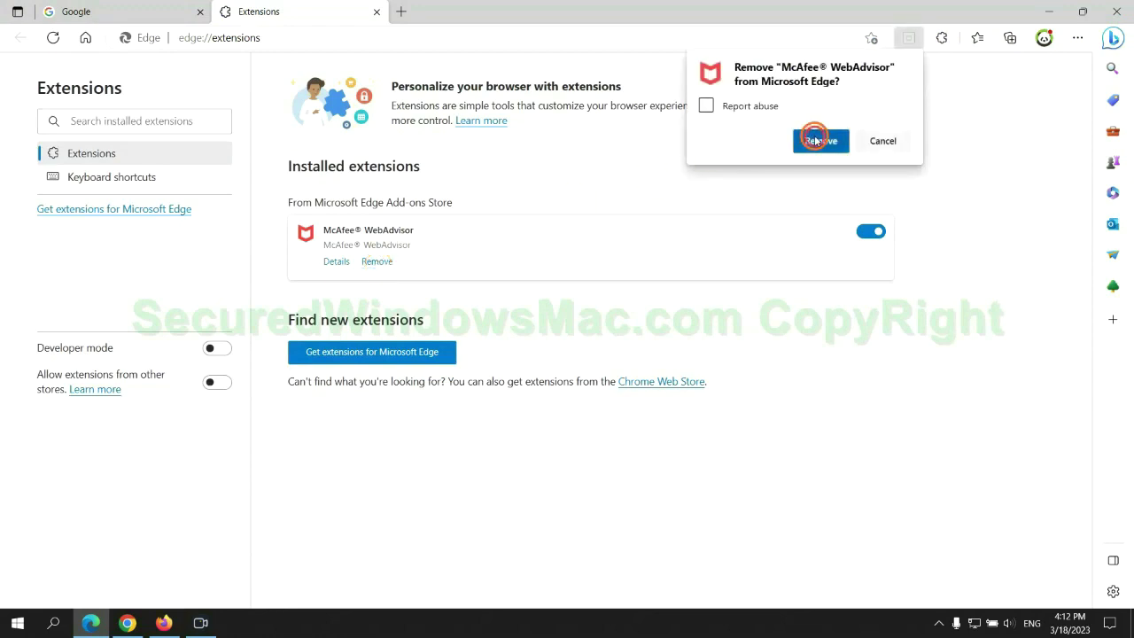
click(377, 12)
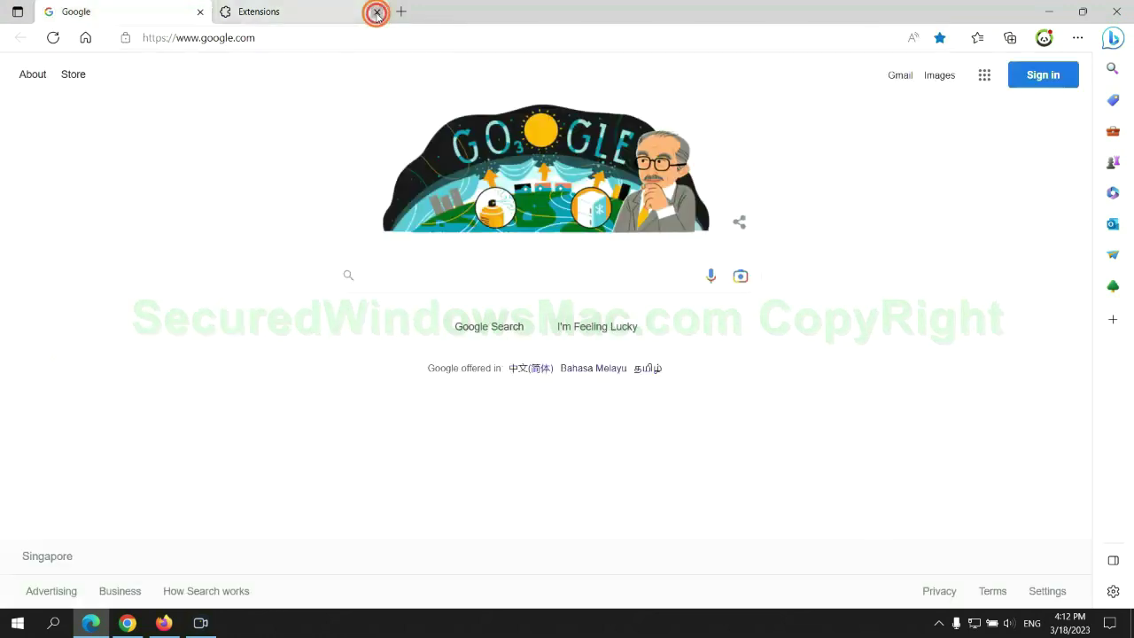
Switch to Google Chrome and remove the Ecosia extension from its list of extensions.
click(133, 624)
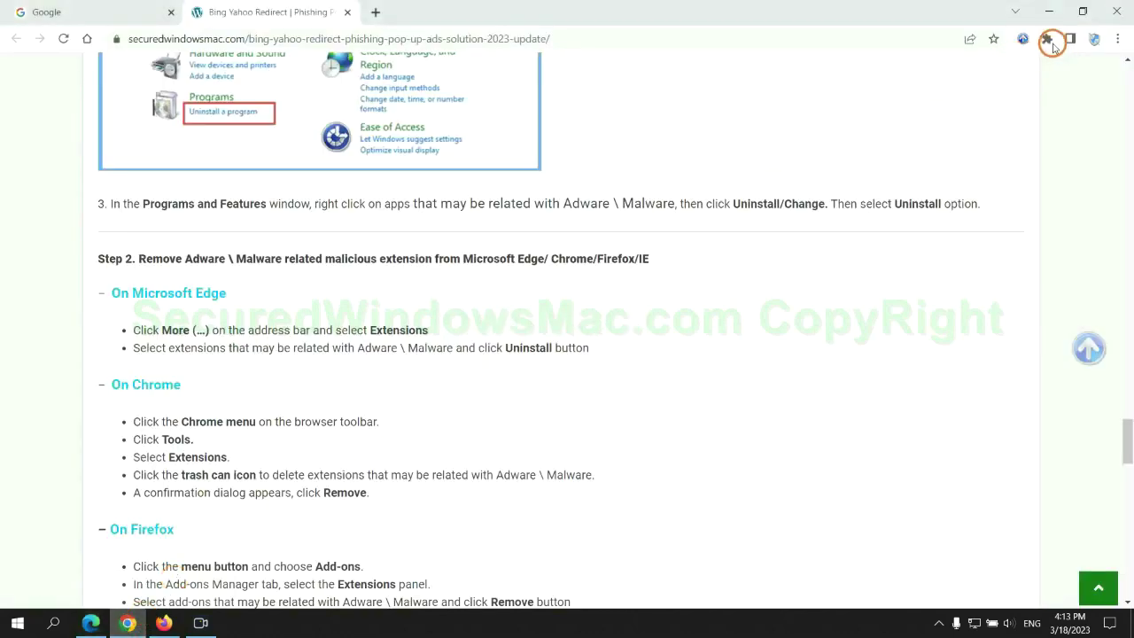
click(1046, 39)
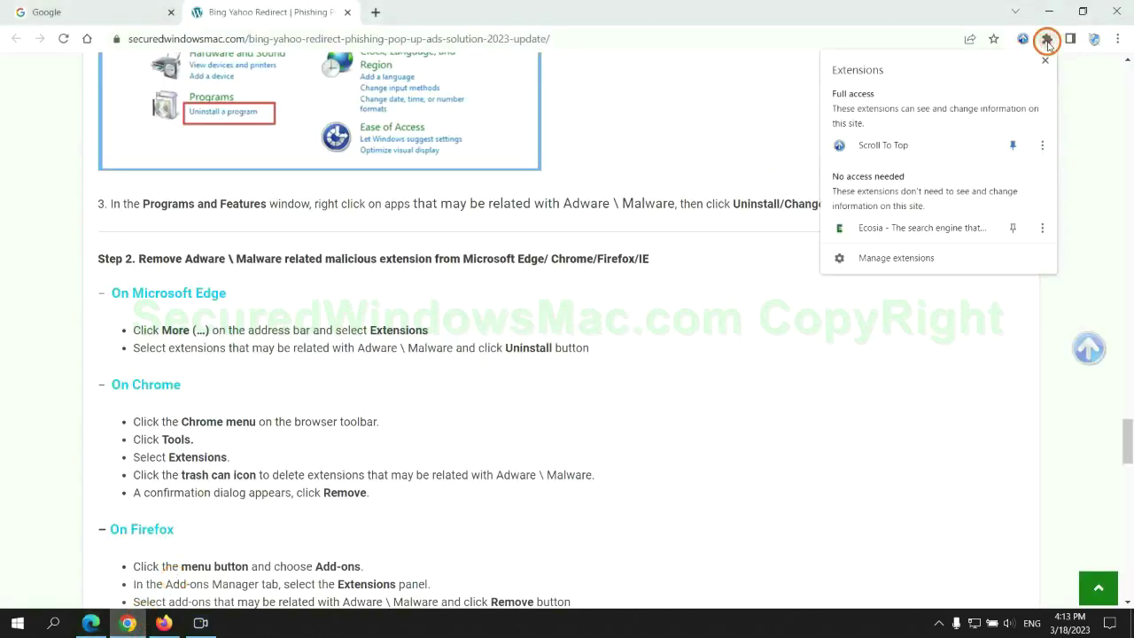
click(917, 259)
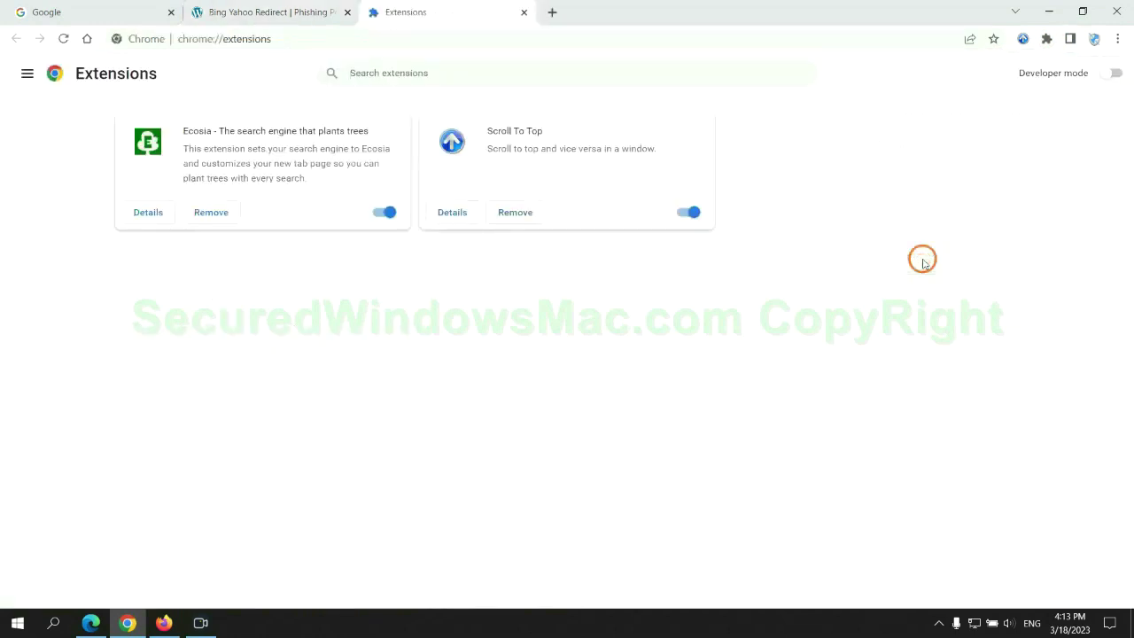
click(212, 211)
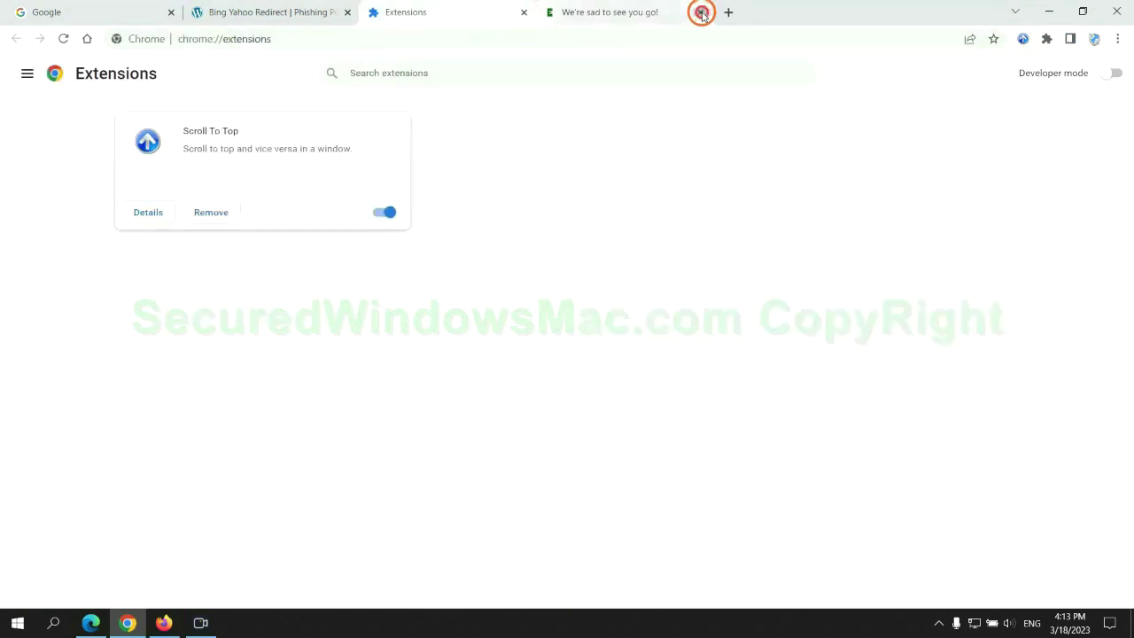
Switch to Firefox and remove the Enhancer for YouTube extension from its add-ons.
click(163, 621)
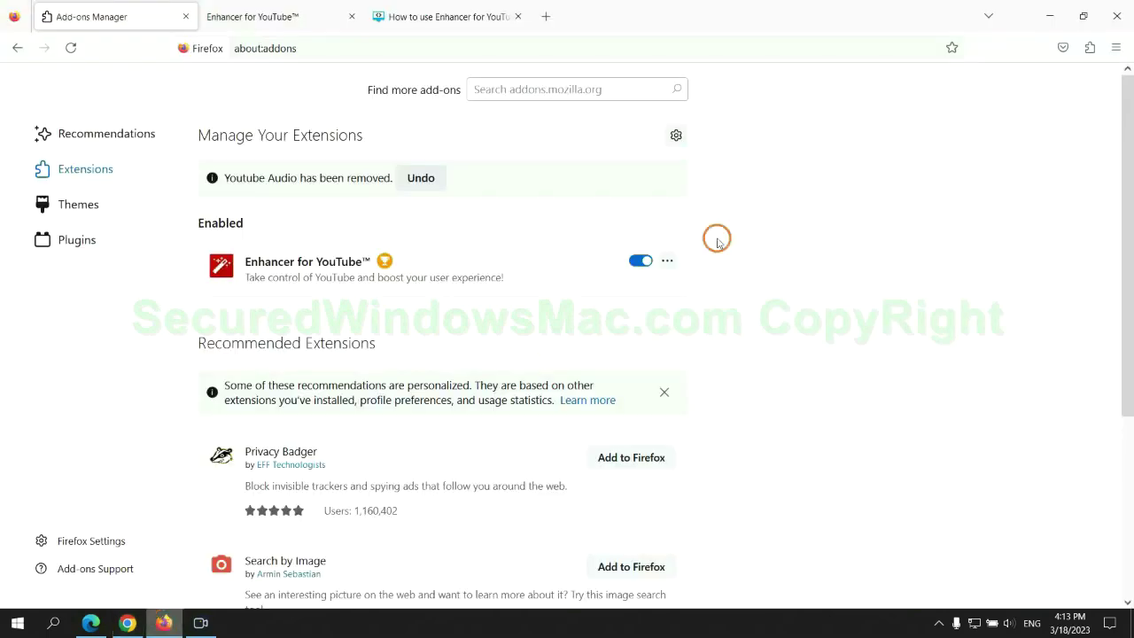
click(1089, 49)
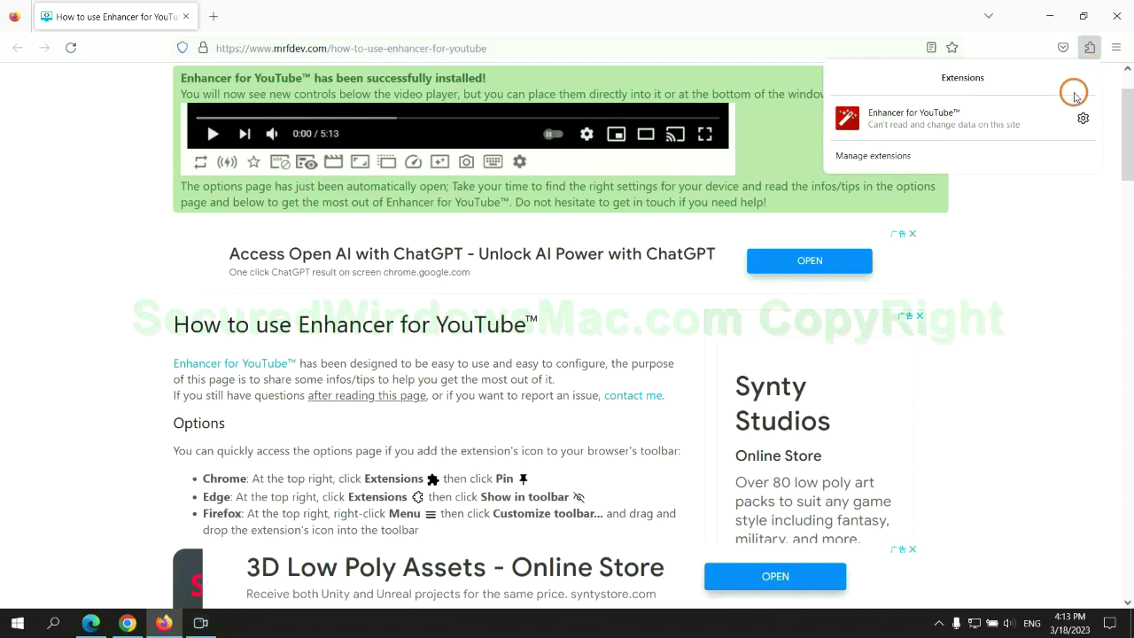
click(979, 154)
click(667, 217)
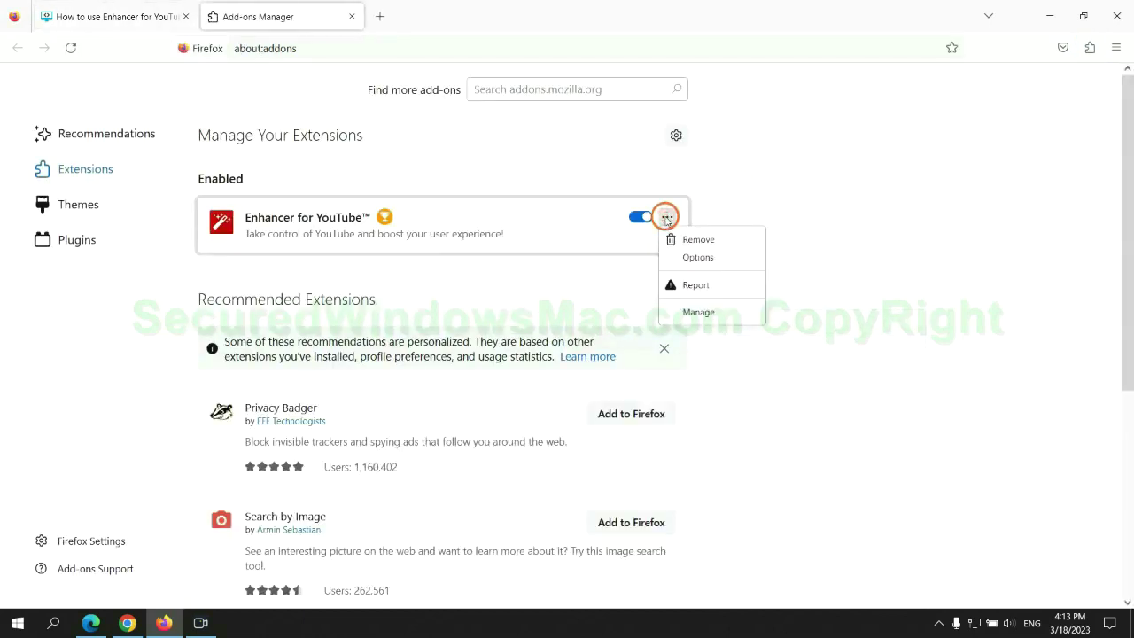
click(698, 240)
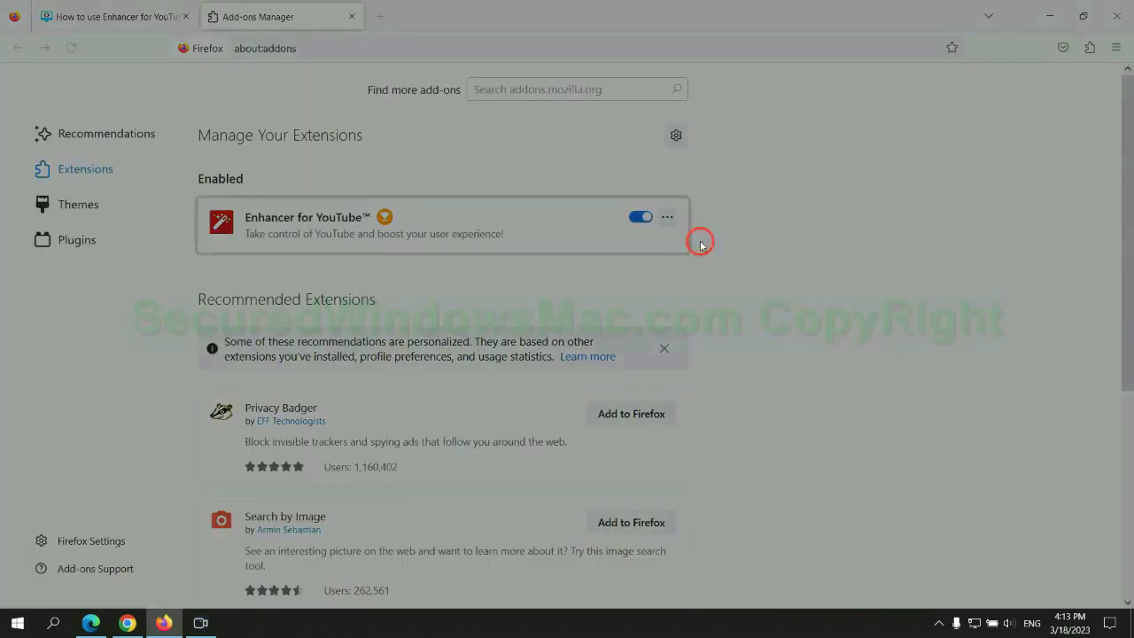
click(622, 135)
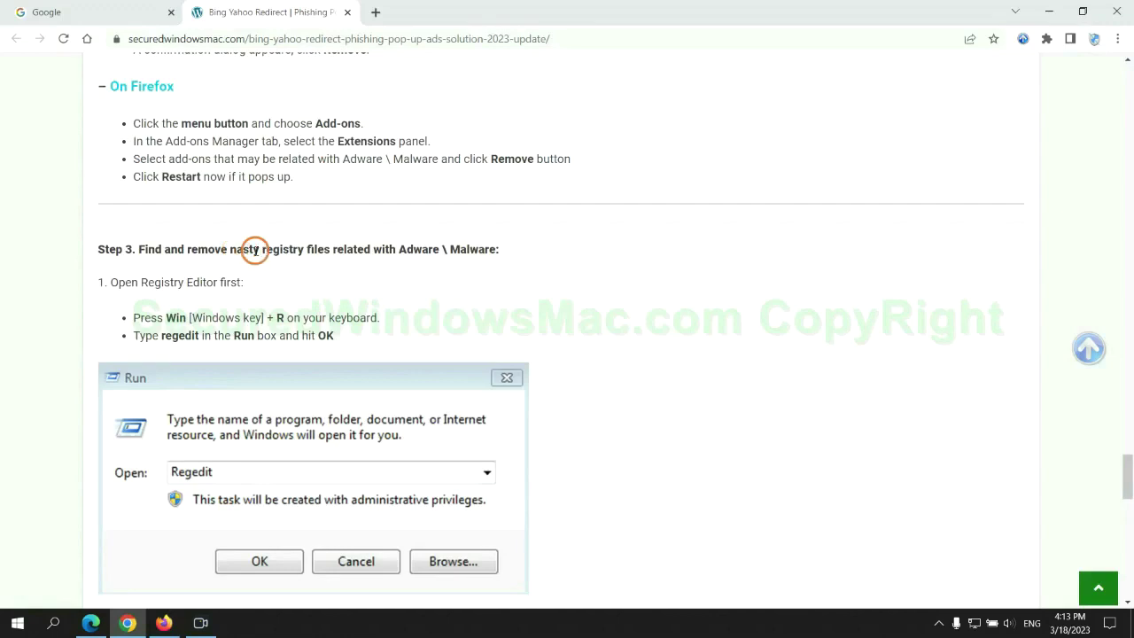
Review Step 3 of the guide on registry files and launch Registry Editor from the Windows Run dialog with "regedit".
drag(262, 250, 328, 273)
click(329, 277)
scroll(319, 266, down, 2)
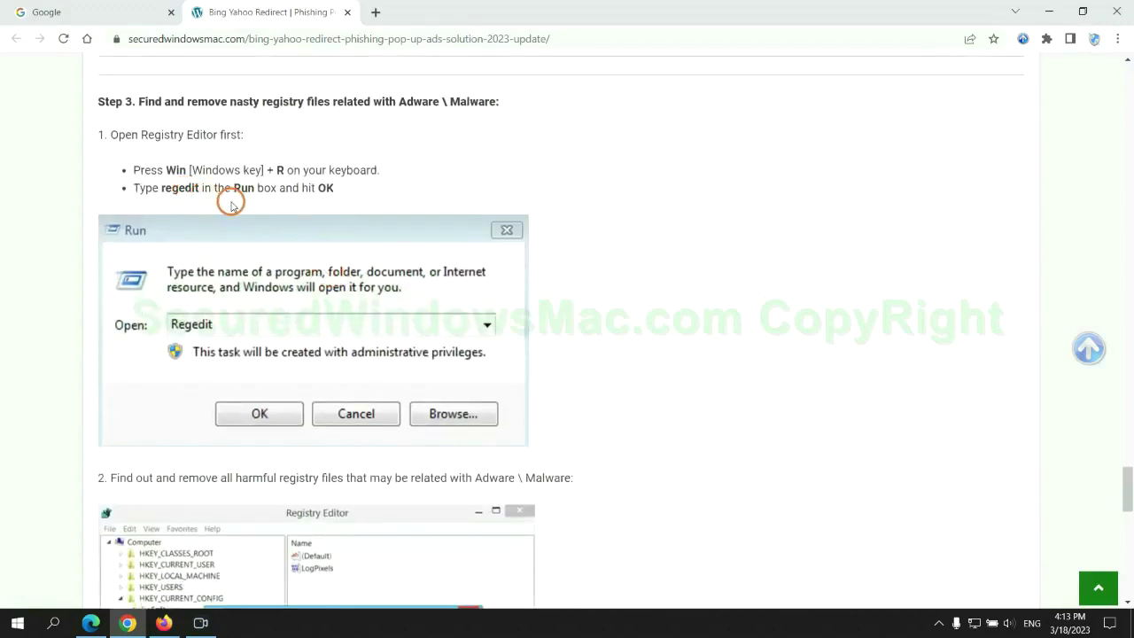
key(super+r)
text(r)
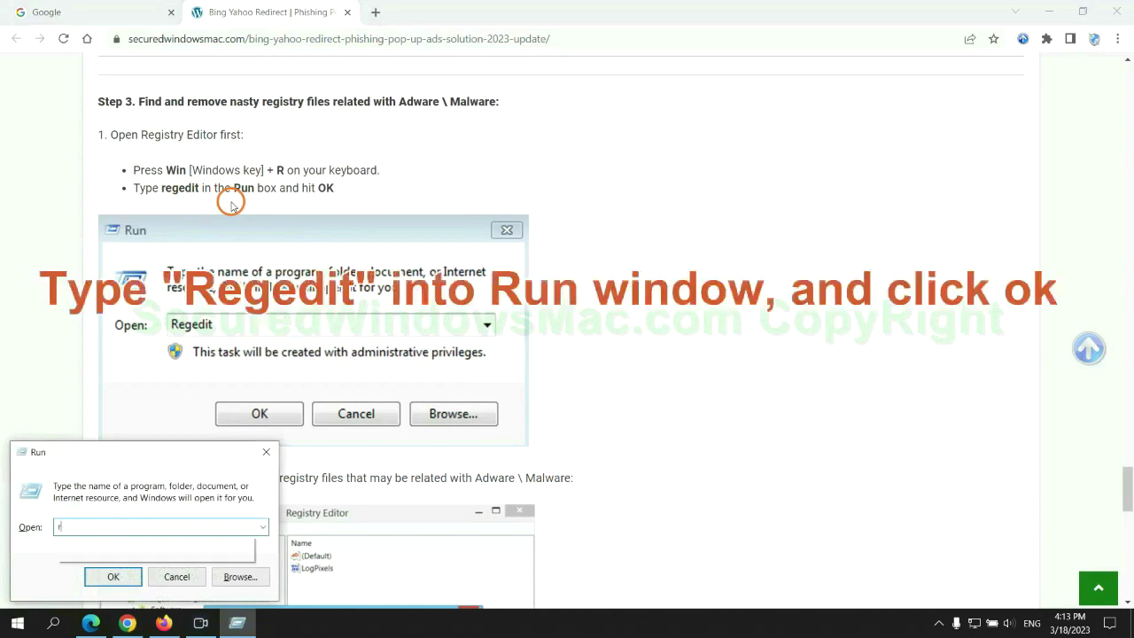
text(egedit)
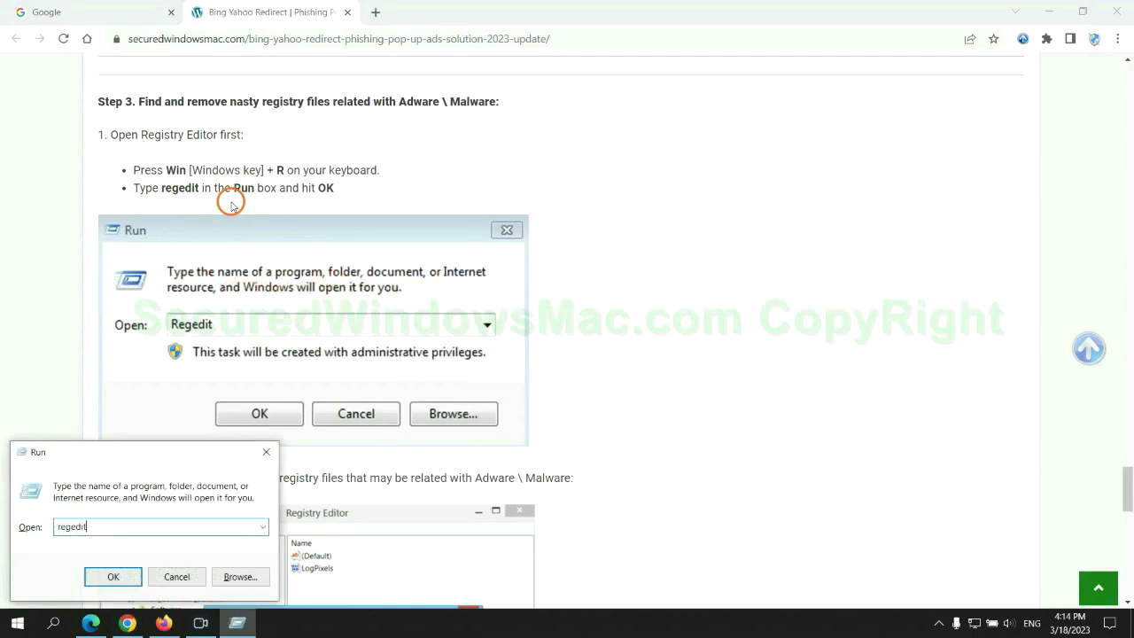
key(Return)
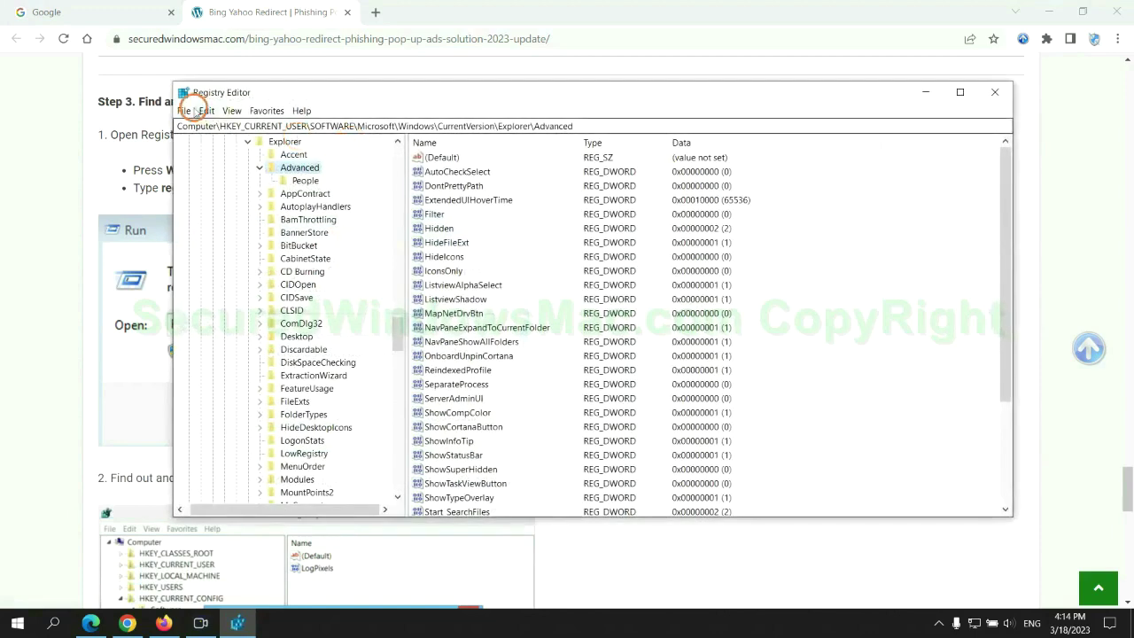
Search the registry for "Apps" and delete the matching StoreAppsOnTaskbar value in the Explorer\Advanced key.
click(207, 111)
click(244, 211)
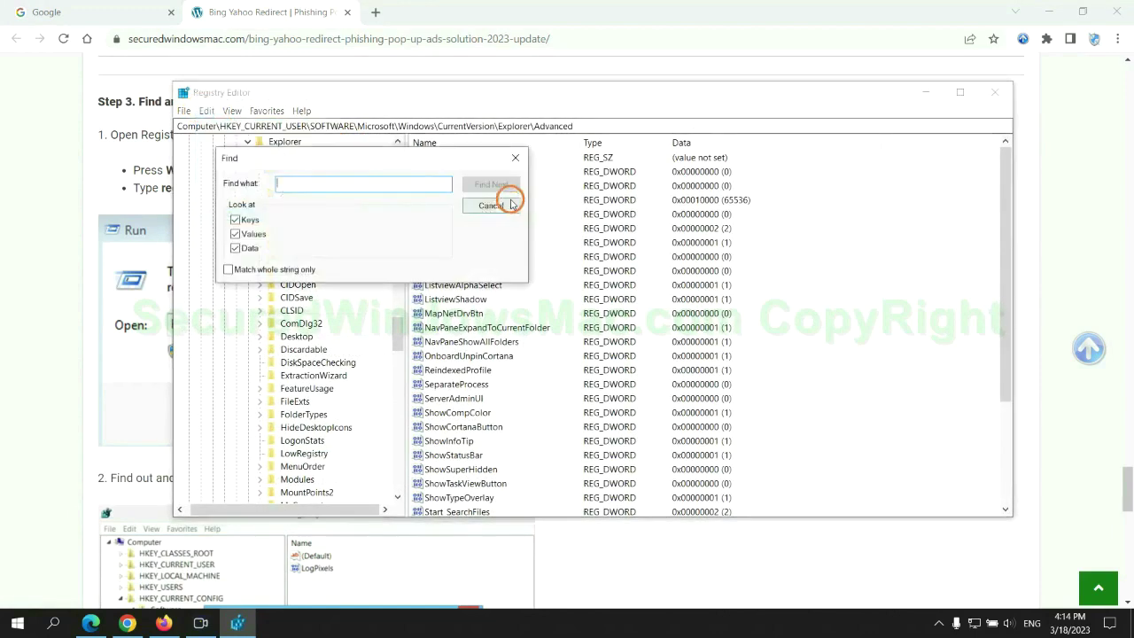
text(App)
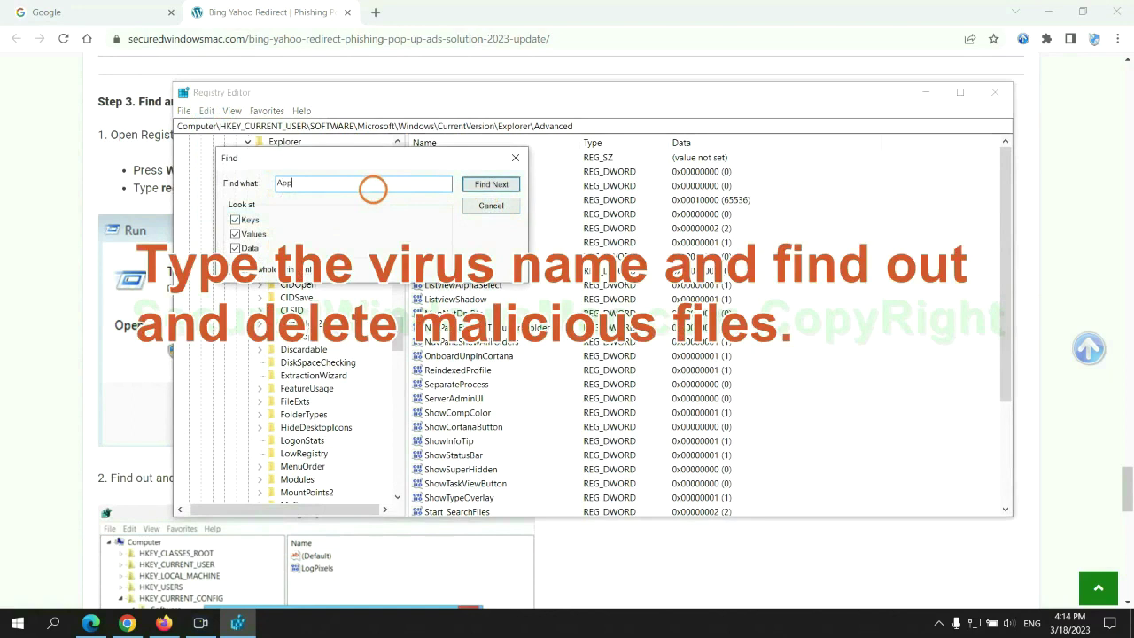
text(s)
key(Return)
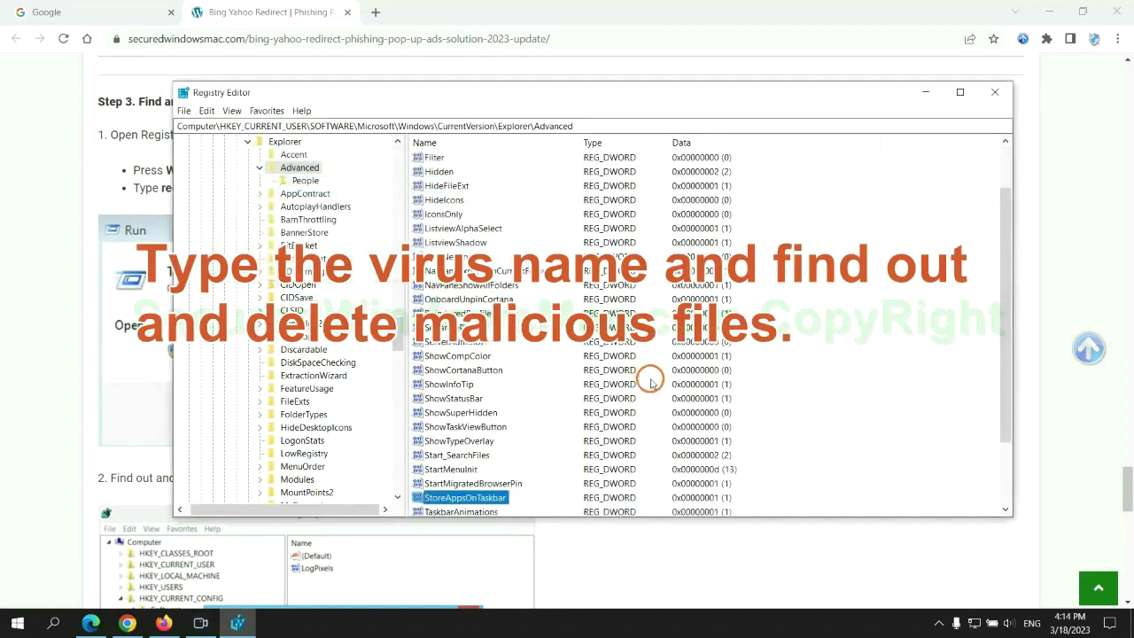
right_click(496, 414)
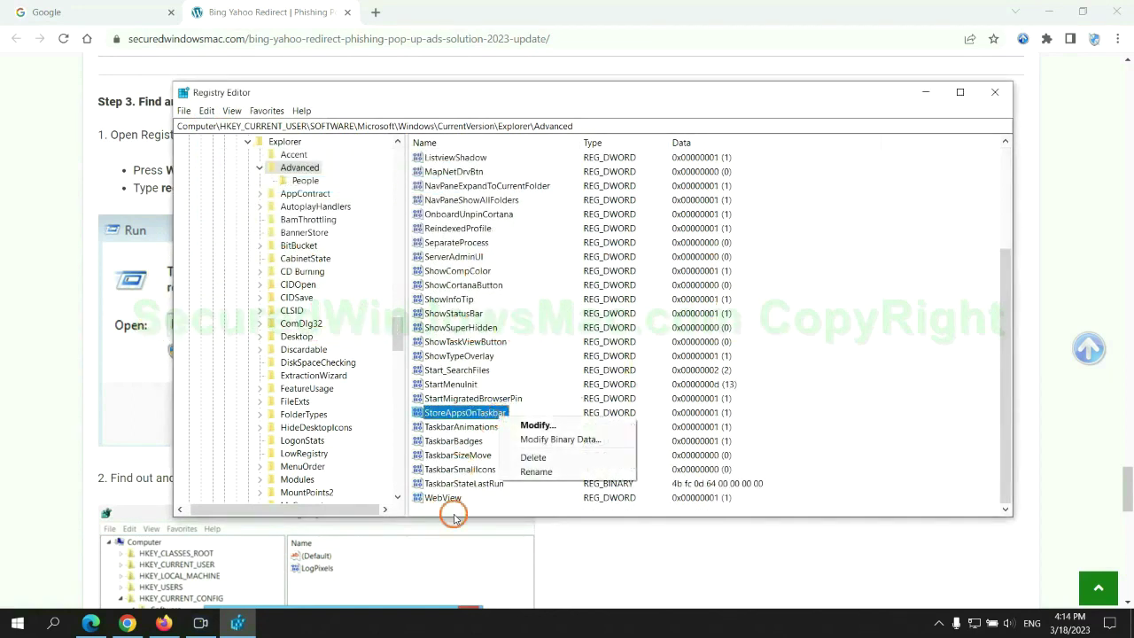
click(534, 458)
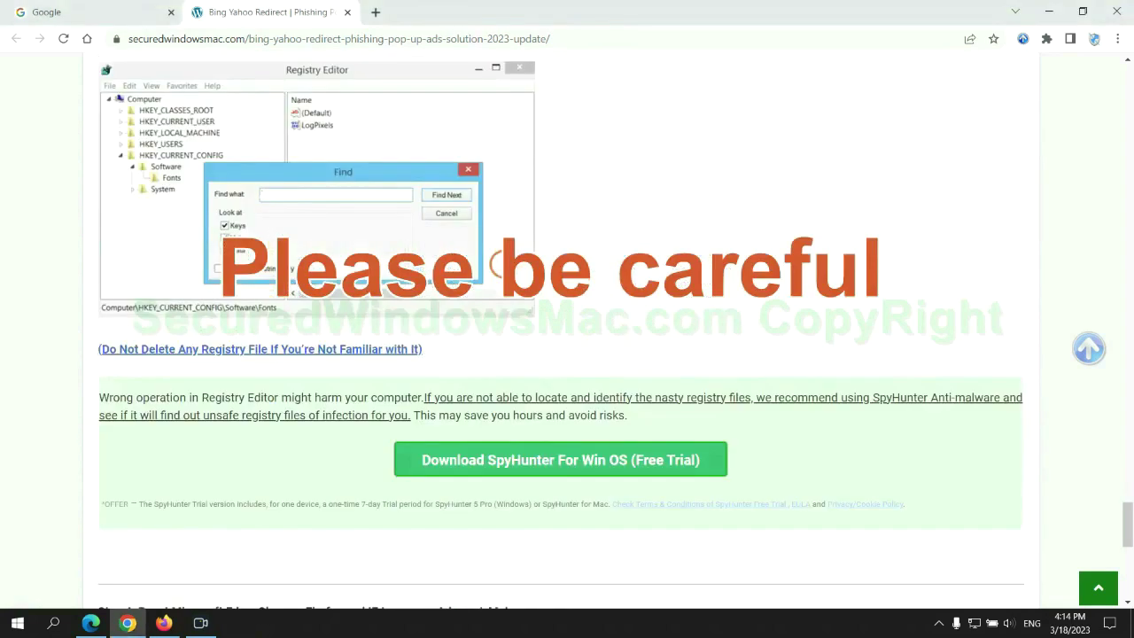
Review the guide's caution about registry edits and Step 4 on resetting the web browsers.
scroll(501, 266, down, 1)
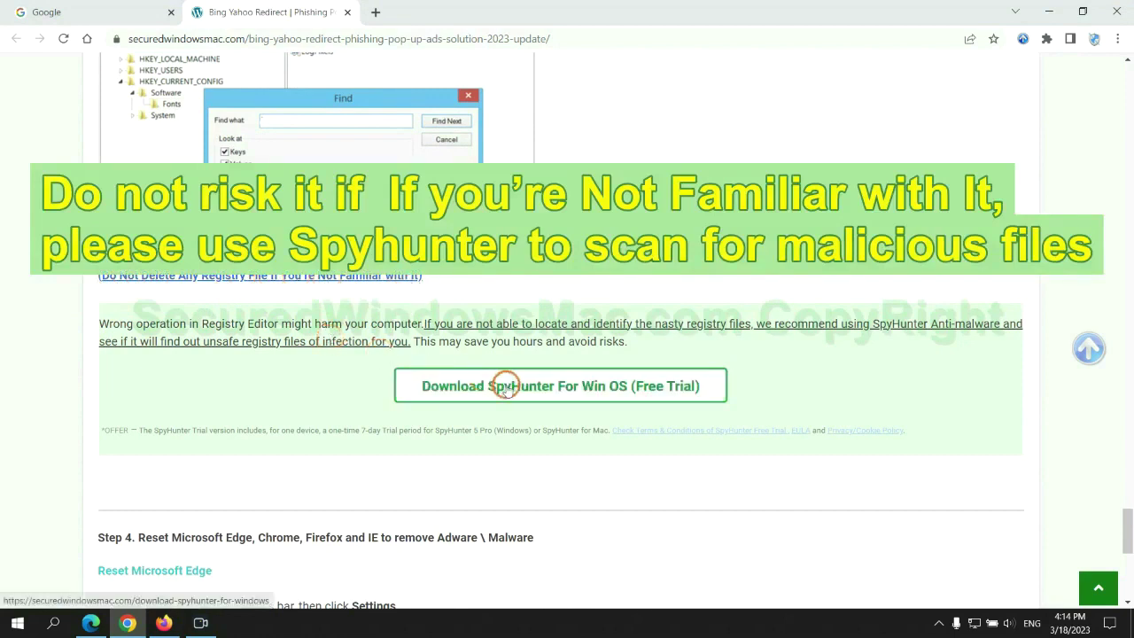
scroll(461, 319, down, 5)
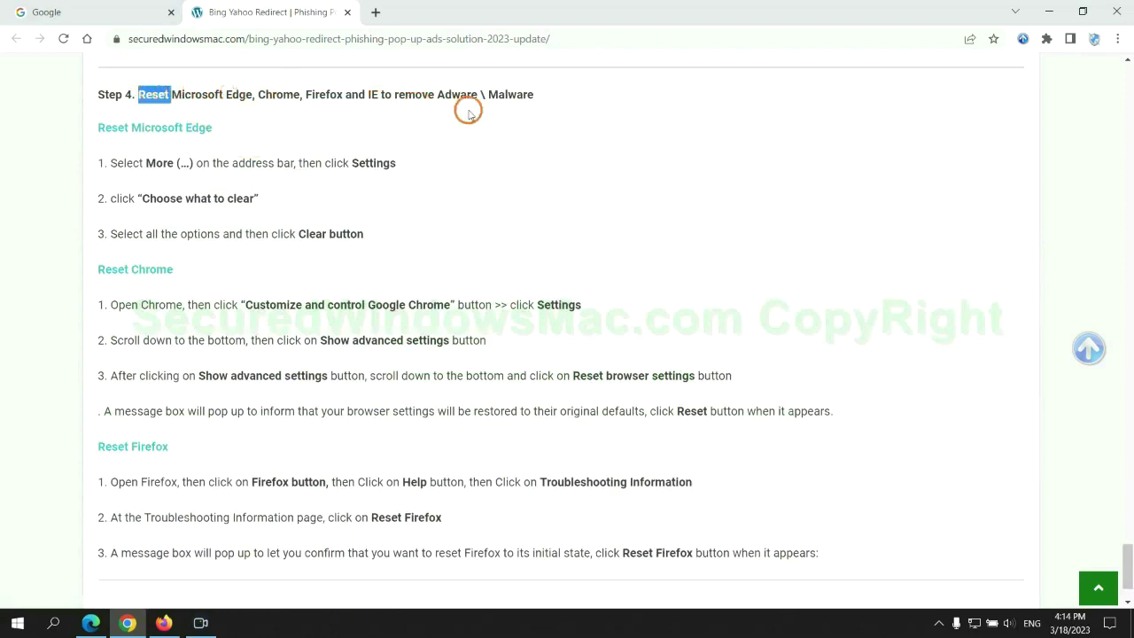
click(438, 128)
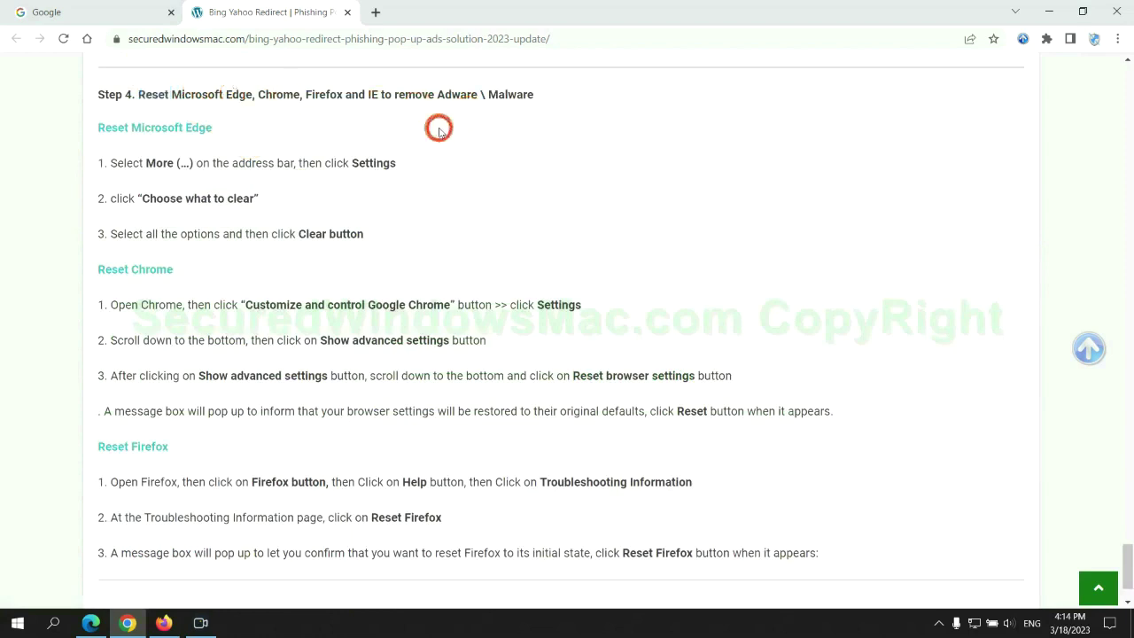
Switch to Microsoft Edge and open the Clear browsing data dialog from the privacy settings, with the time range All time.
click(90, 622)
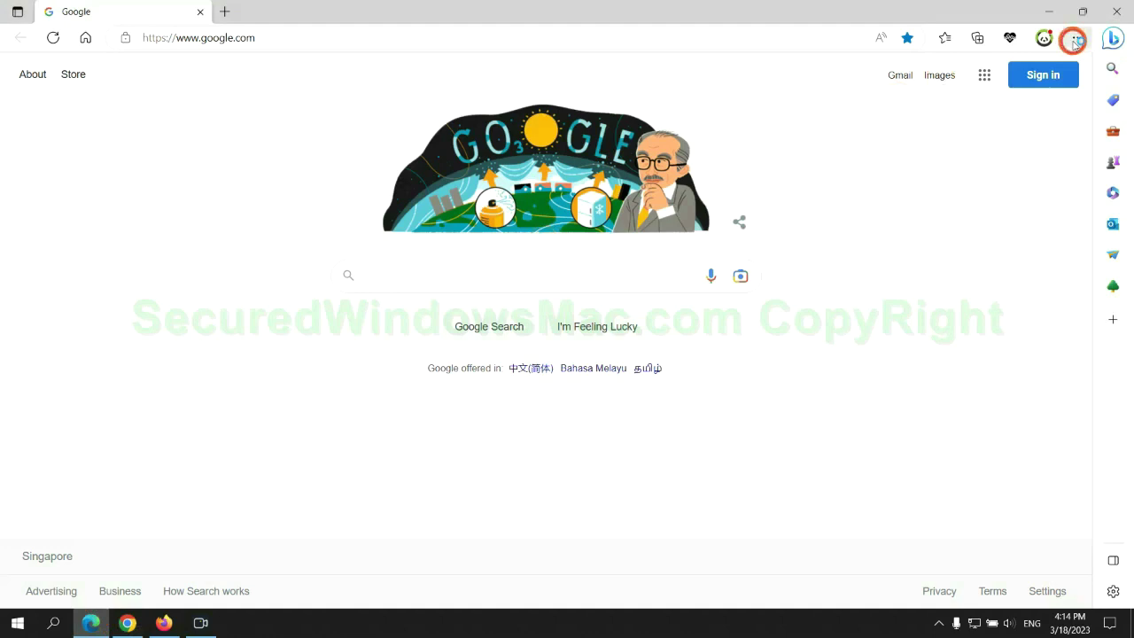
click(1073, 41)
click(889, 548)
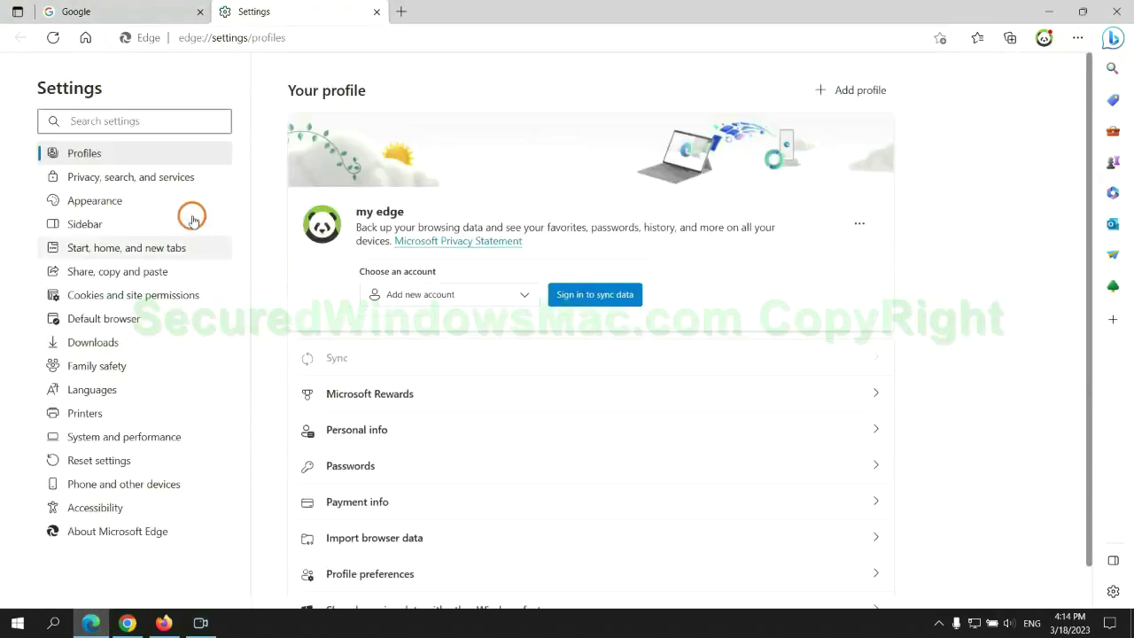
click(186, 181)
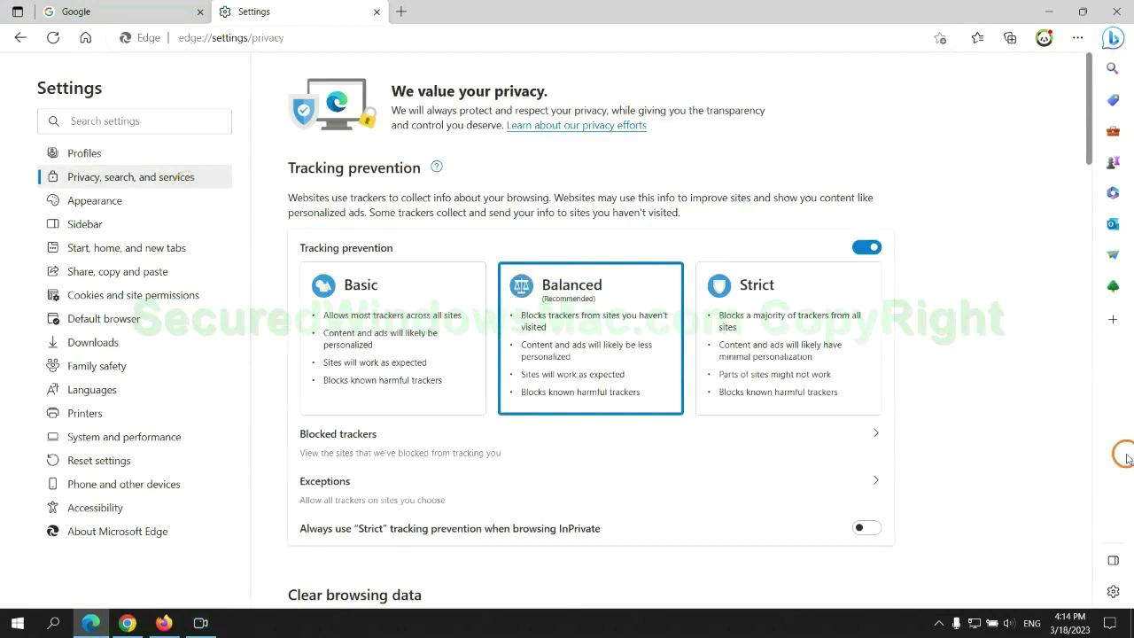
scroll(926, 392, down, 3)
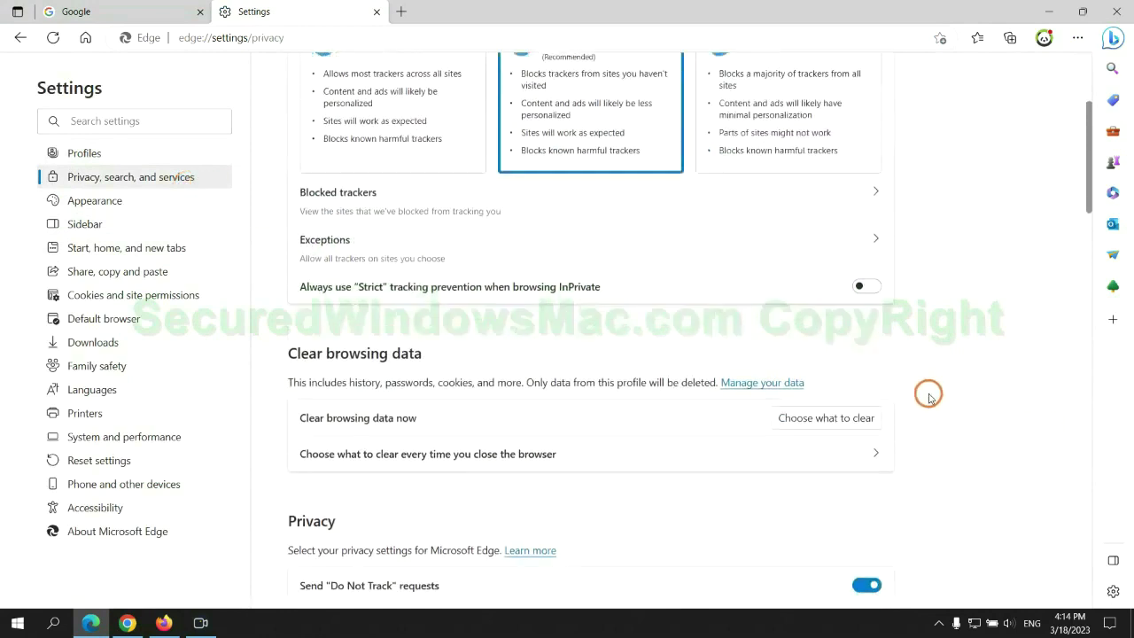
click(841, 414)
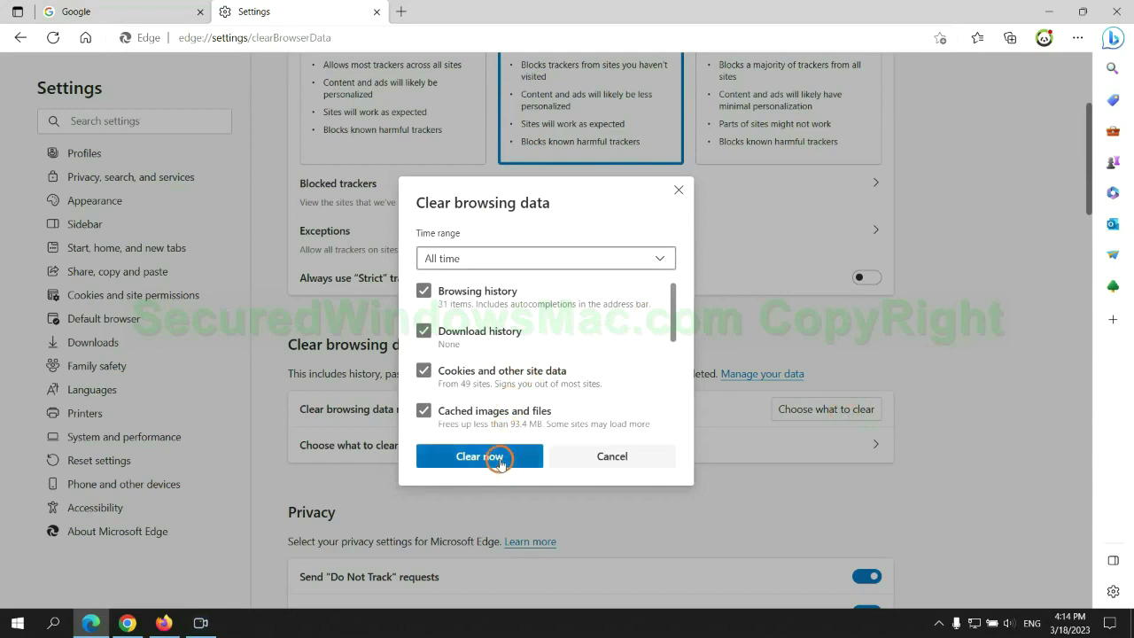
Switch to Google Chrome, search its settings for "reset", and open the dialog to restore settings to their original defaults.
click(128, 622)
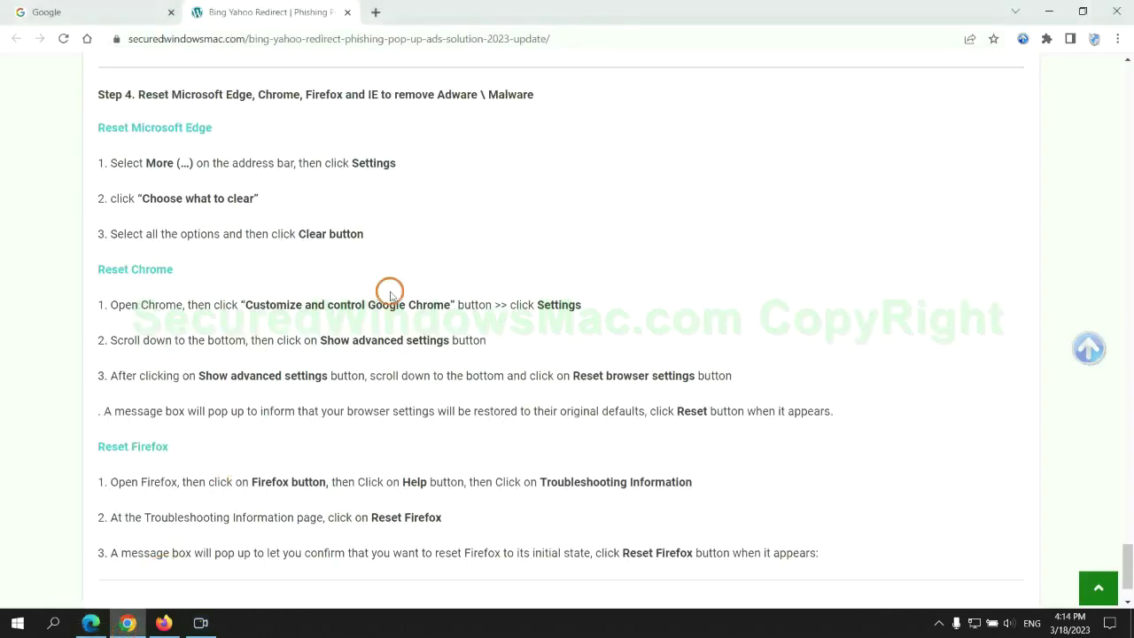
click(1117, 39)
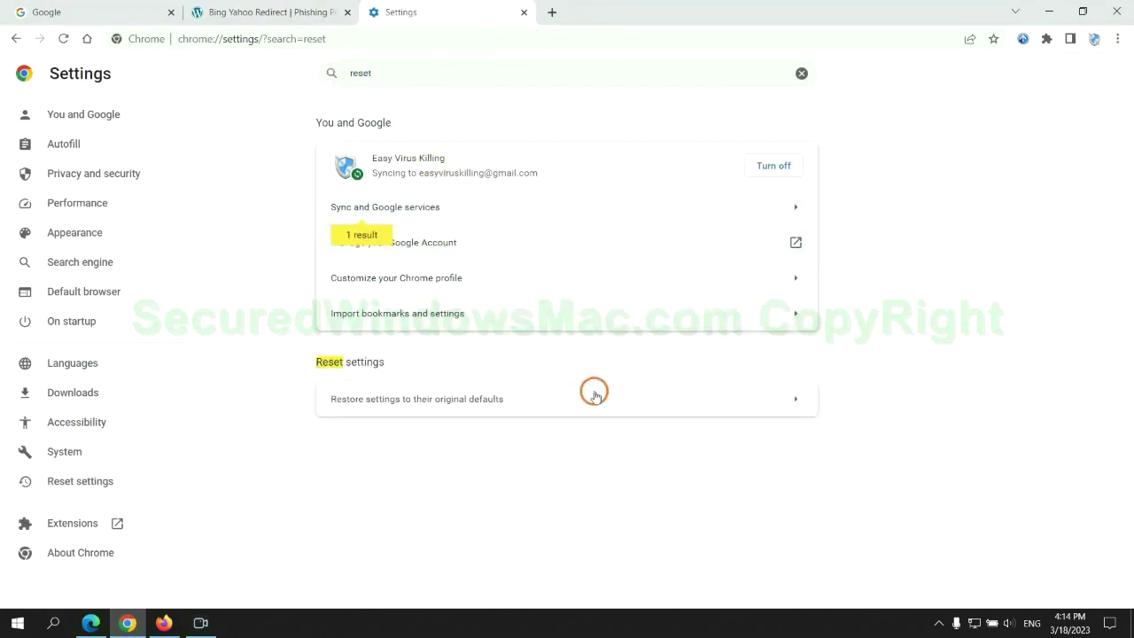
click(594, 395)
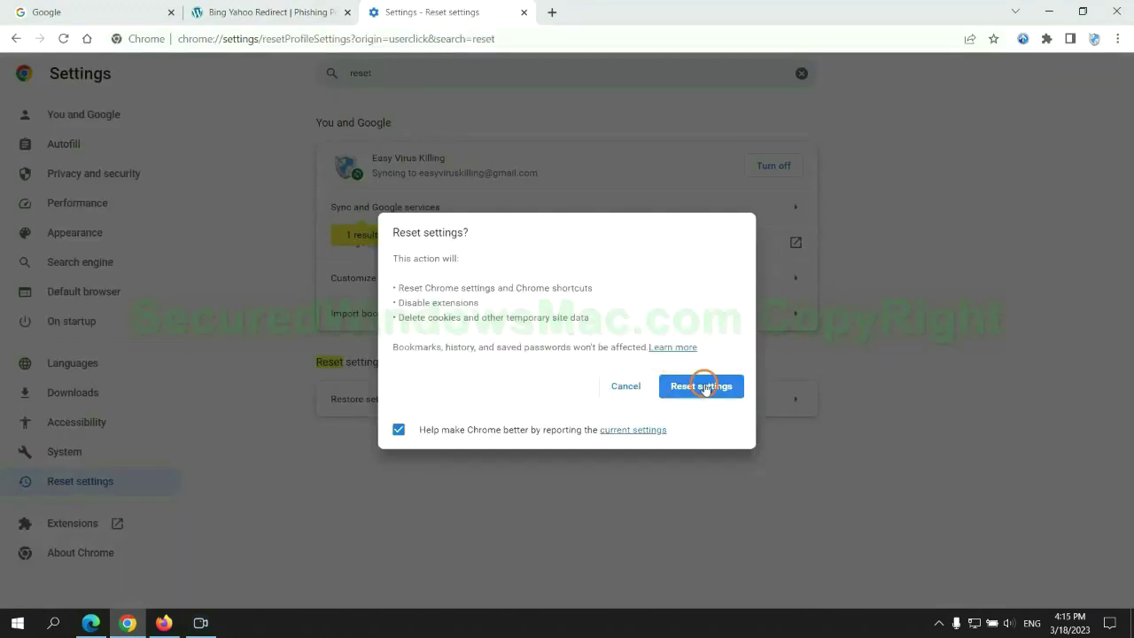
Switch to Firefox, open the Troubleshooting Information page, and bring up the Refresh Firefox confirmation.
click(162, 612)
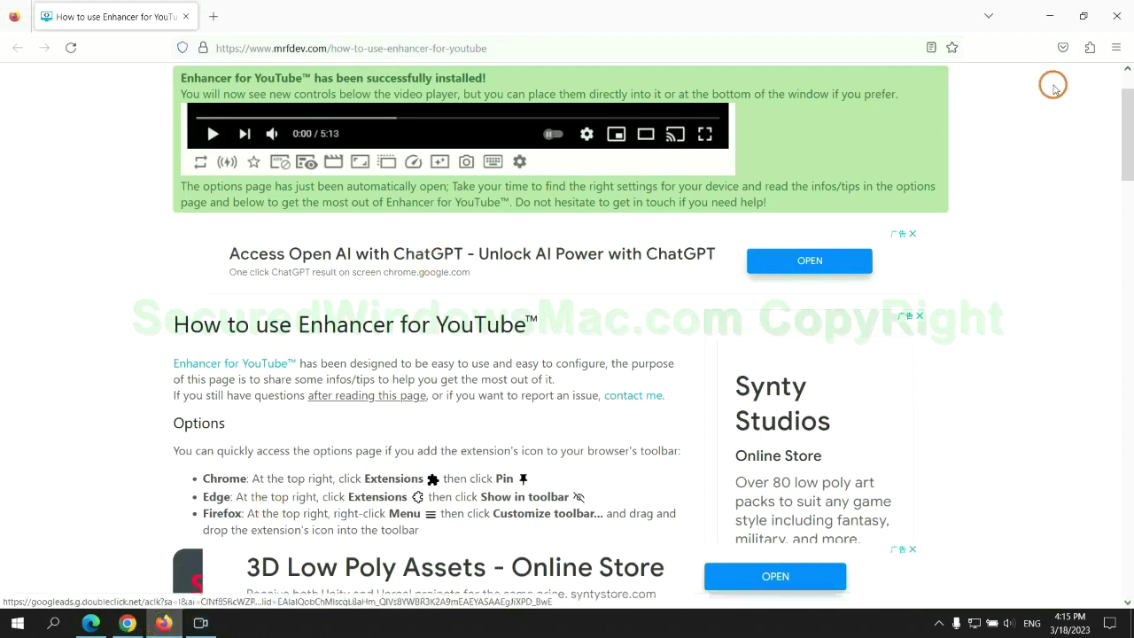
click(1115, 51)
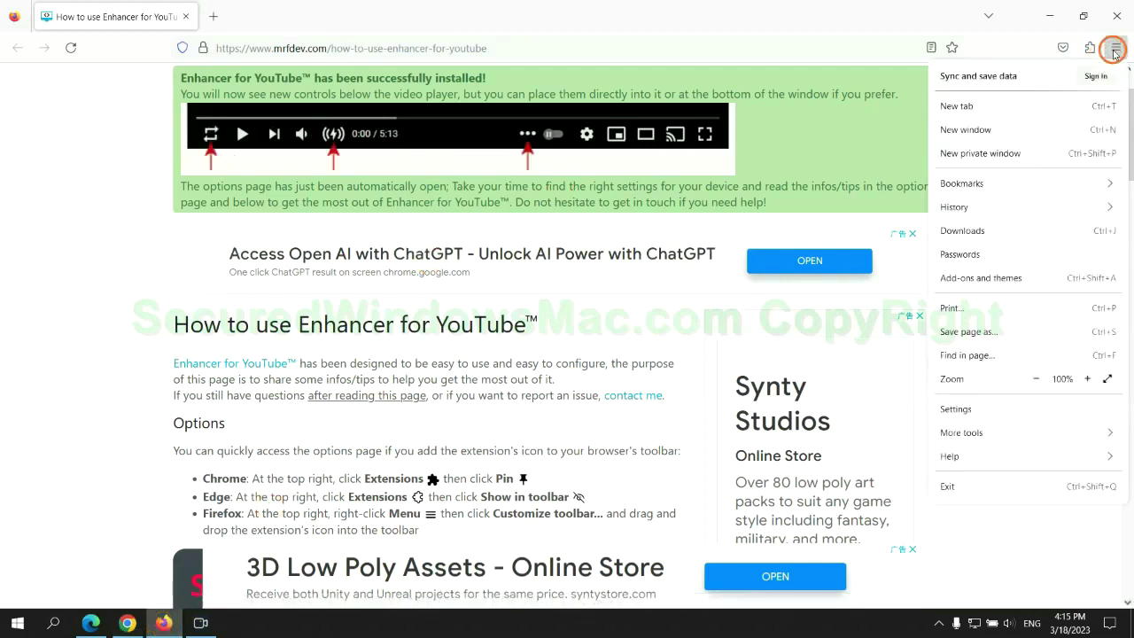
click(964, 451)
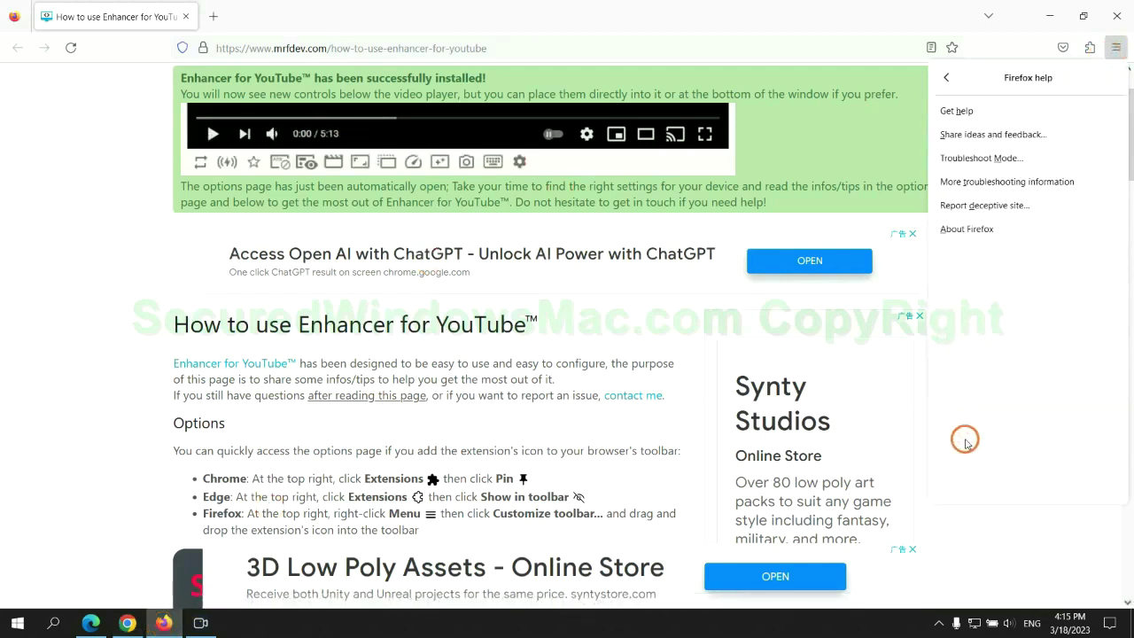
click(1009, 178)
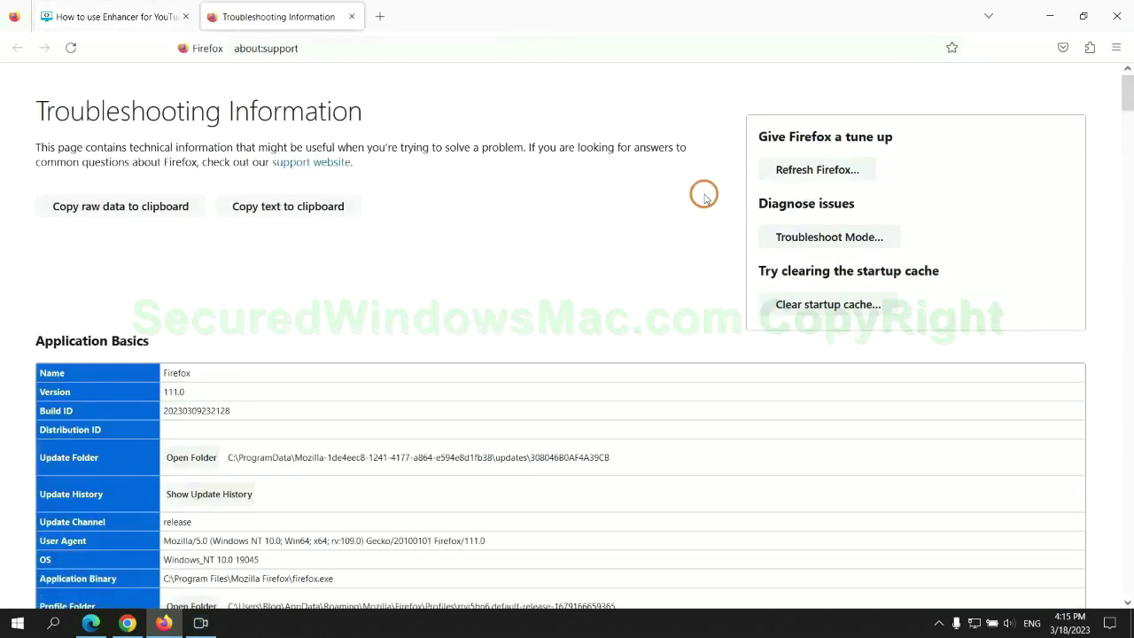
click(783, 170)
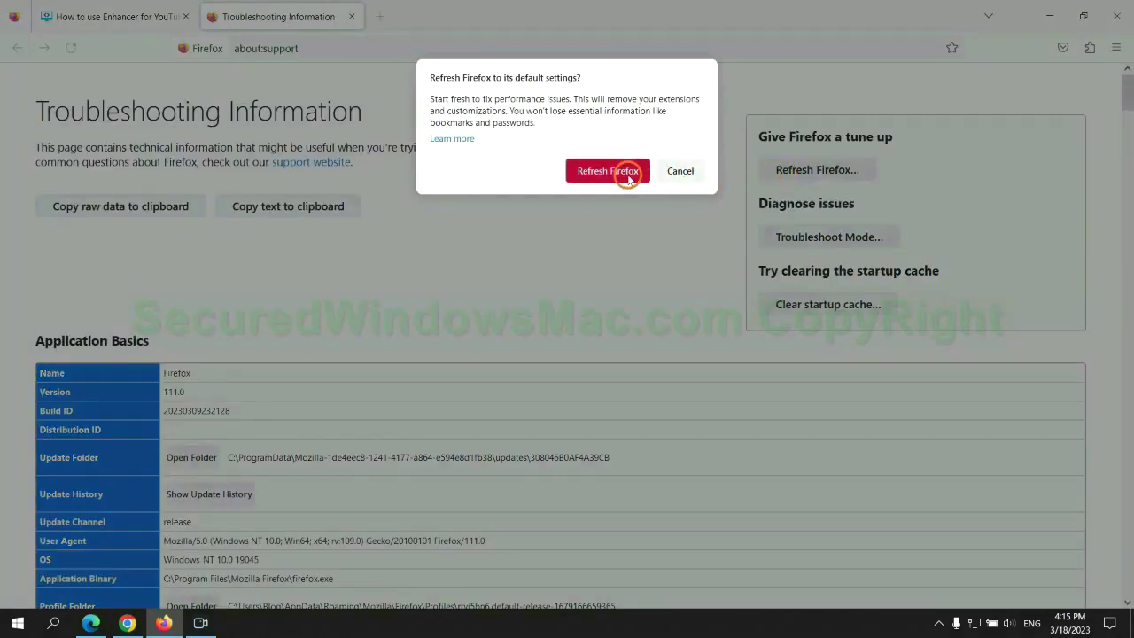
Switch back to Google Chrome.
click(128, 623)
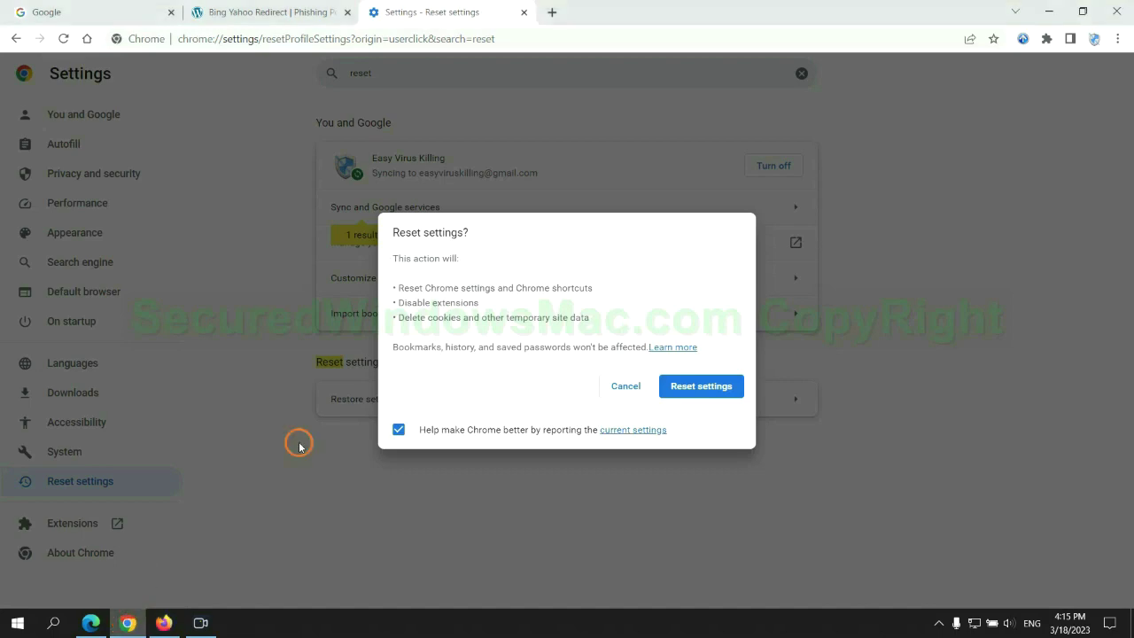